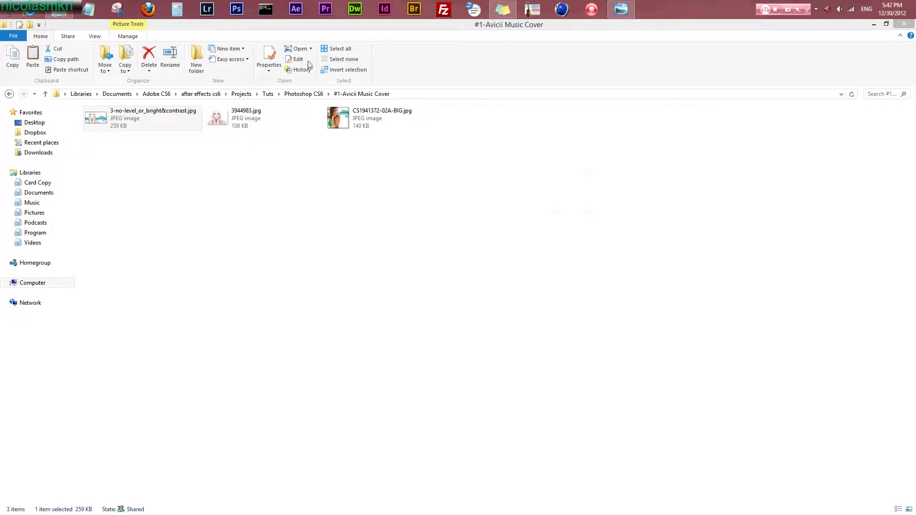
# View the reference covers CS1941372-02A-BIG.jpg and 3-no-level_or_bright&contrast.jpg, and close the image viewer
pyautogui.doubleClick(334, 122)
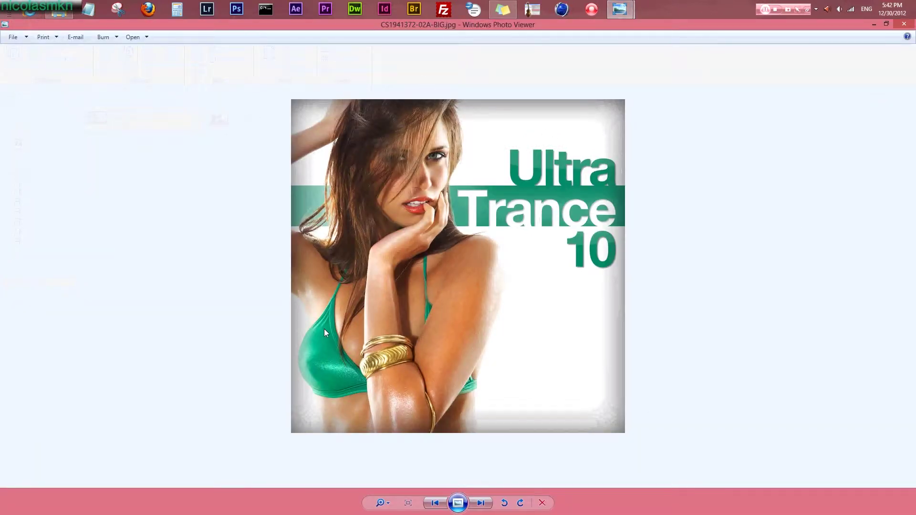
pyautogui.click(904, 23)
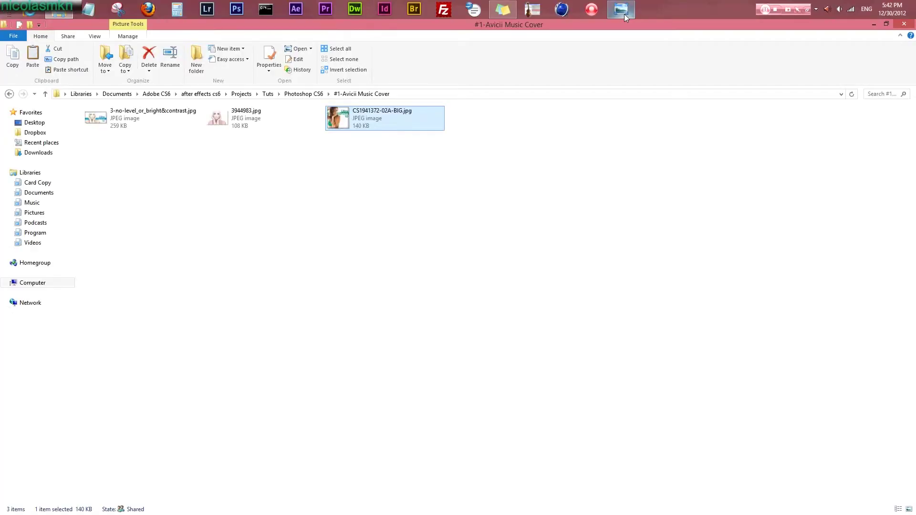
pyautogui.moveTo(624, 14)
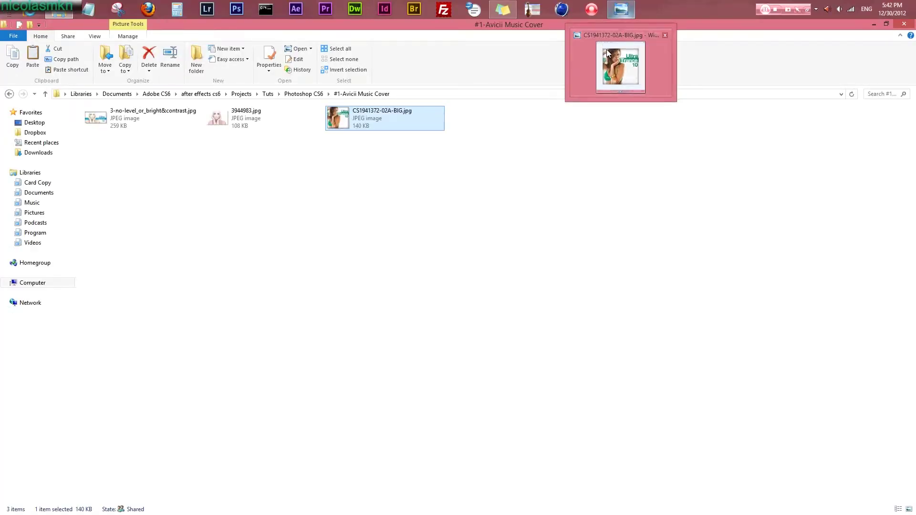
pyautogui.click(663, 36)
pyautogui.doubleClick(96, 124)
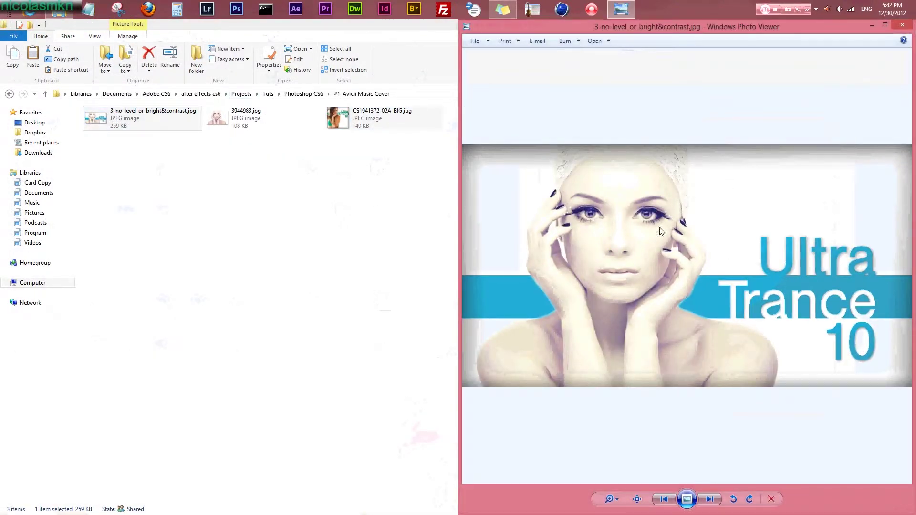
pyautogui.moveTo(746, 31); pyautogui.dragTo(508, 19)
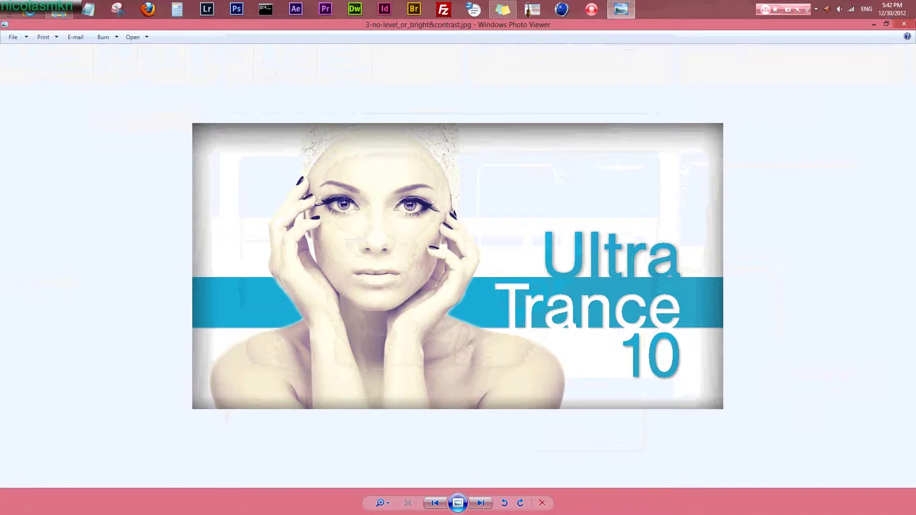
pyautogui.click(904, 24)
# Switch to Photoshop and create a document named Avicii with the HDTV 1080p/29.97 size, 1920 x 1080 pixels, and white background
pyautogui.click(237, 9)
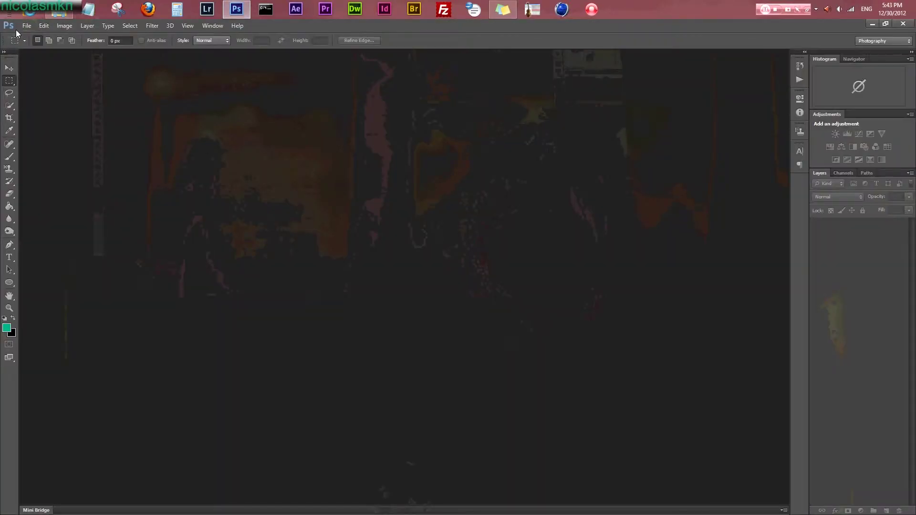
pyautogui.click(27, 26)
pyautogui.click(43, 33)
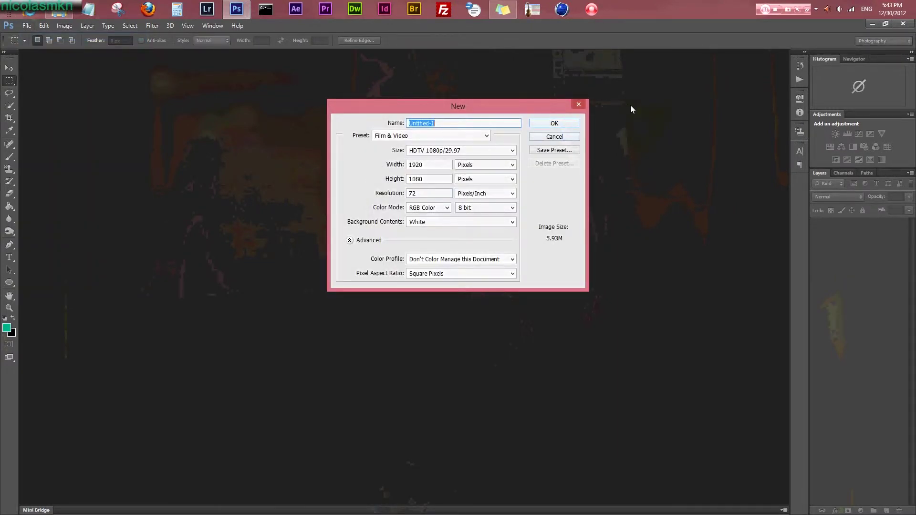
pyautogui.write('Avicii')
pyautogui.hotkey('ctrl', 'a')
pyautogui.click(565, 123)
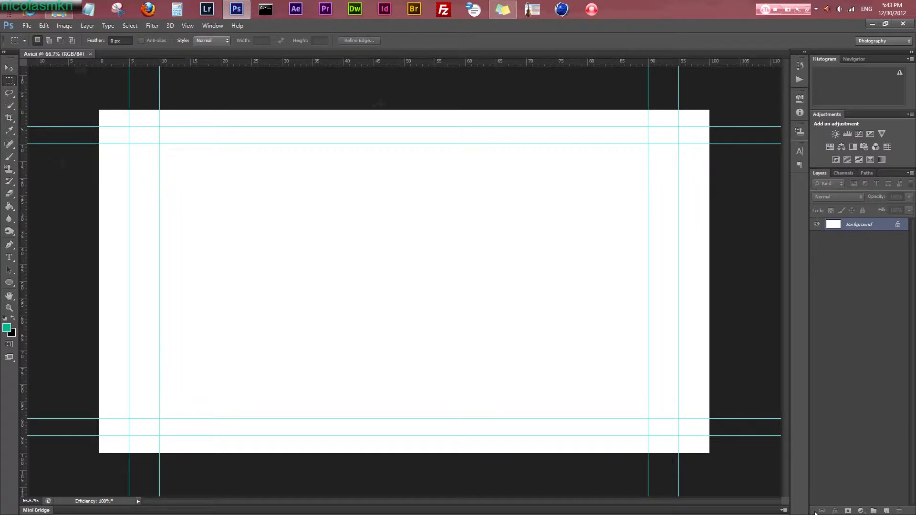
# Add a new layer and place a horizontal guide at about 20% of the canvas height
pyautogui.click(885, 510)
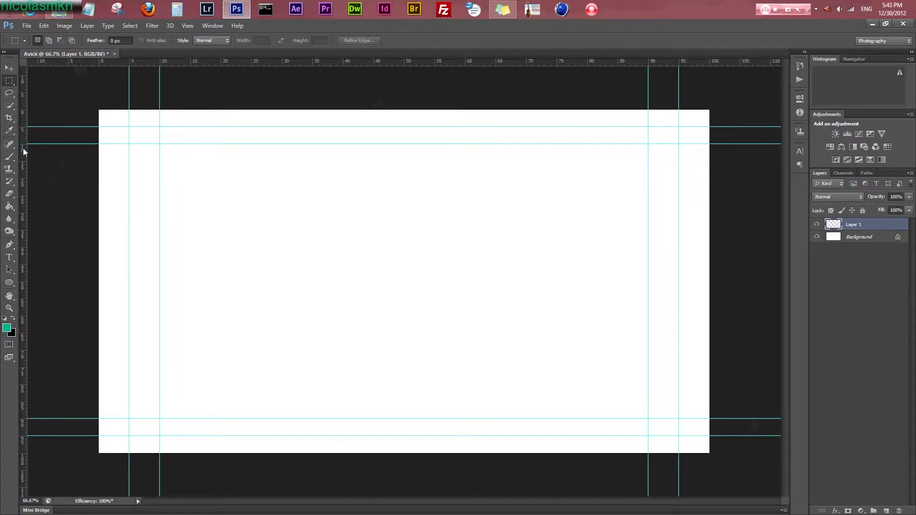
pyautogui.moveTo(96, 64); pyautogui.dragTo(97, 179)
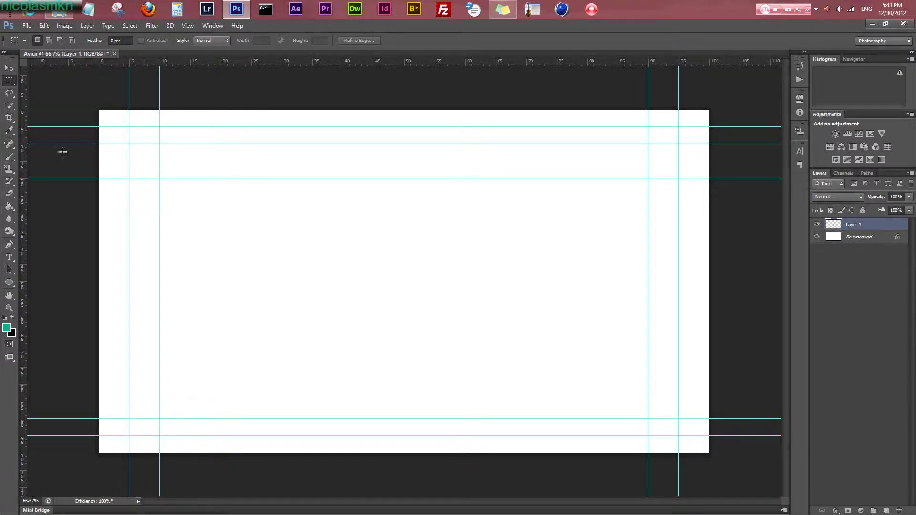
# Fill a full-width band between the guides at 10% and 20% of the height with green 0cb189
pyautogui.click(12, 212)
pyautogui.click(6, 327)
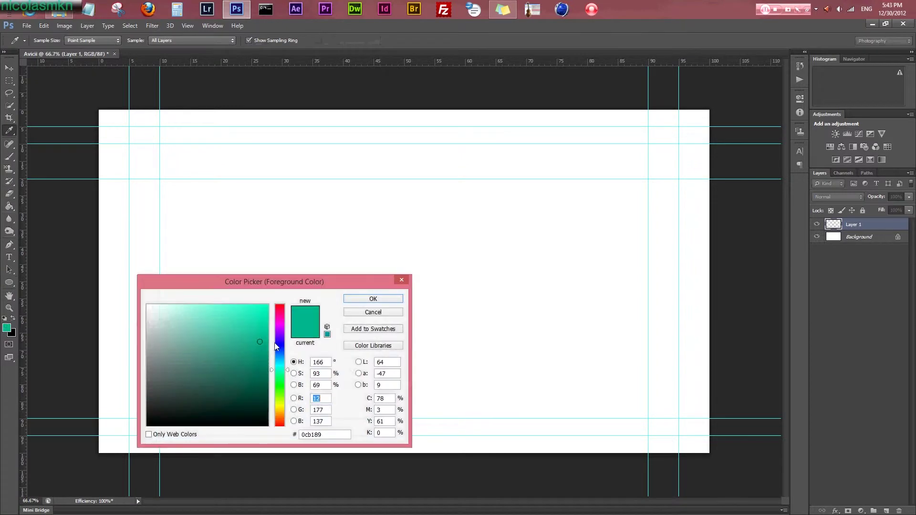
pyautogui.click(376, 299)
pyautogui.press('m')
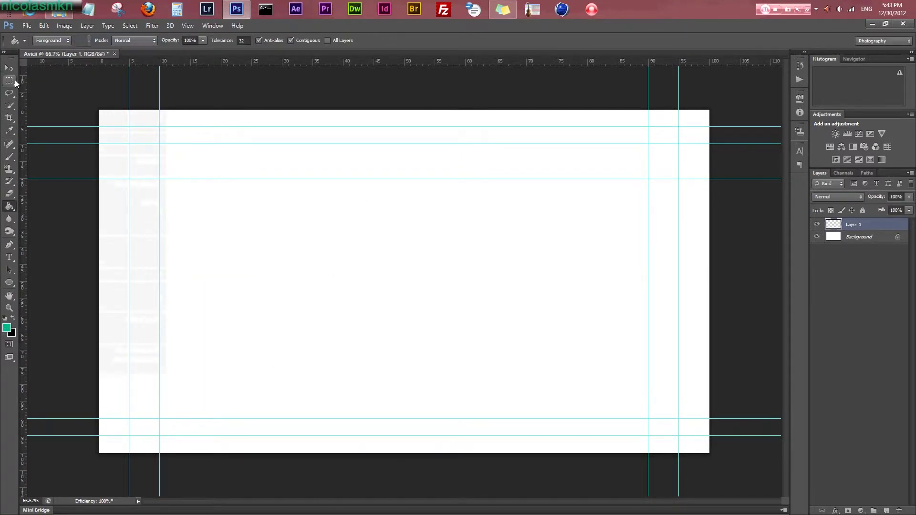
pyautogui.moveTo(86, 148); pyautogui.dragTo(528, 180)
pyautogui.moveTo(77, 144); pyautogui.dragTo(717, 179)
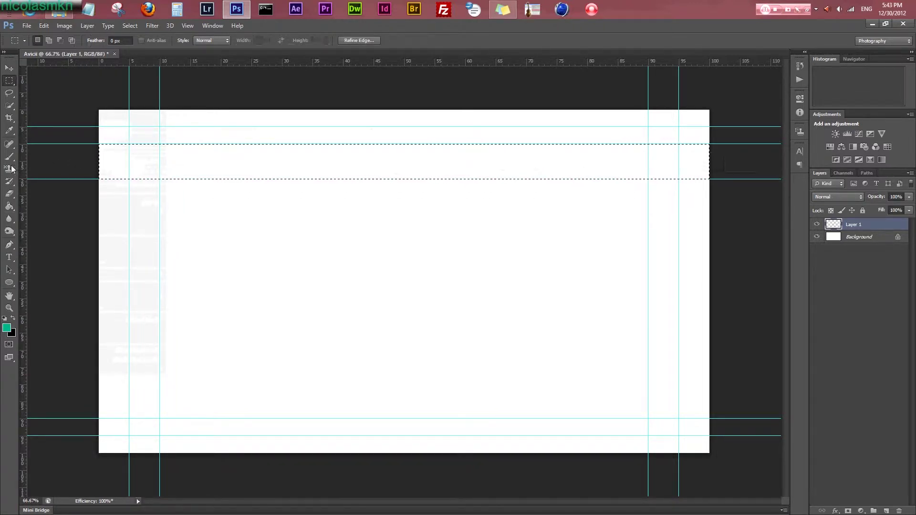
pyautogui.press('g')
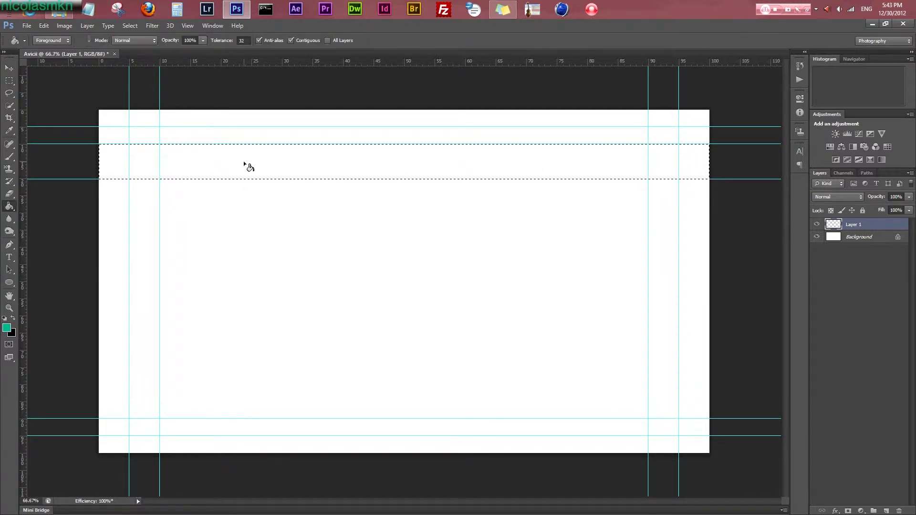
pyautogui.click(296, 169)
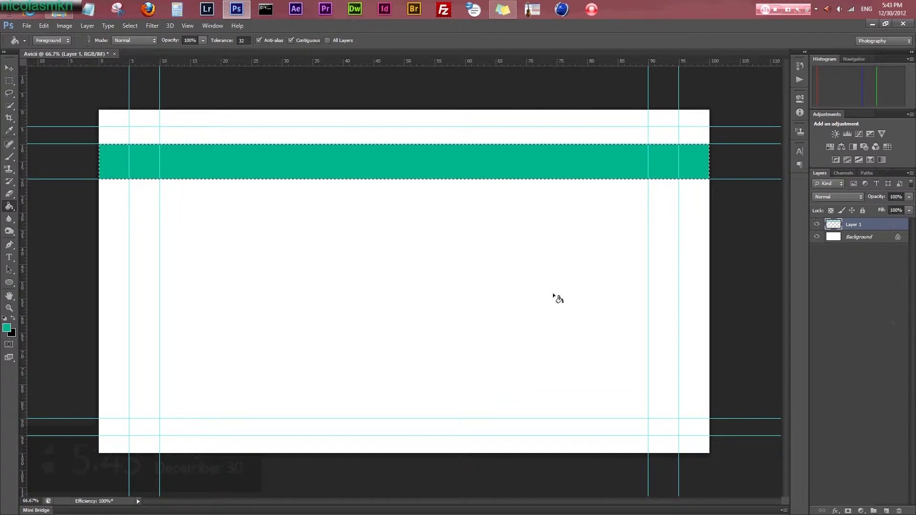
# Rename the green band's layer Bar-Main and clear the selection
pyautogui.doubleClick(854, 224)
pyautogui.write('B')
pyautogui.write('Main')
pyautogui.press('Home')
pyautogui.write('Bar-')
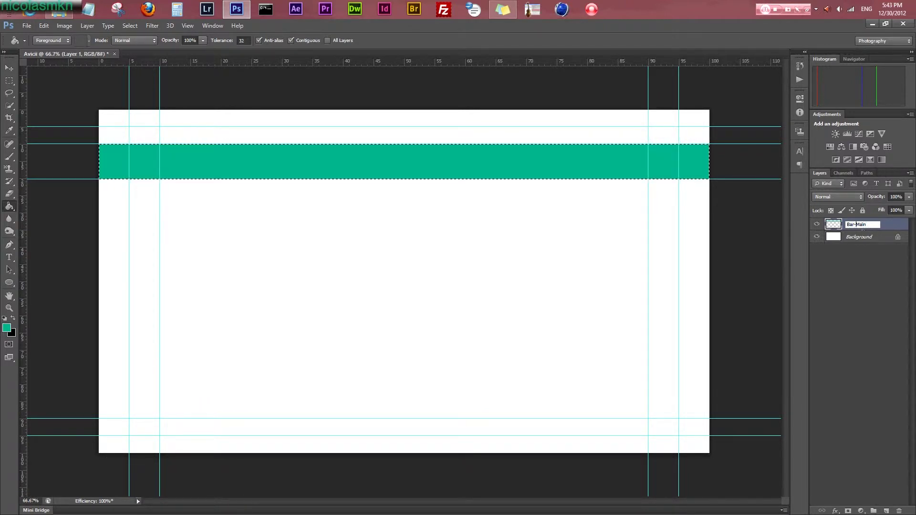
pyautogui.click(883, 270)
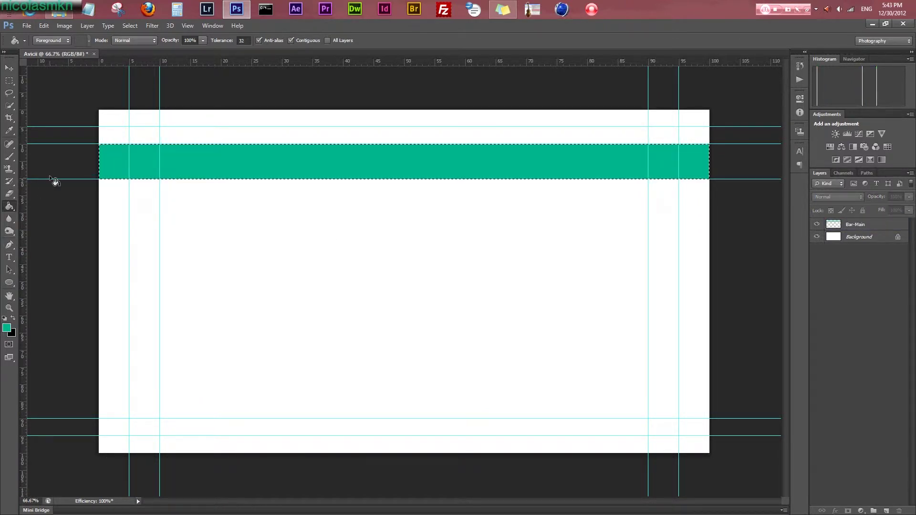
pyautogui.hotkey('ctrl', 'd')
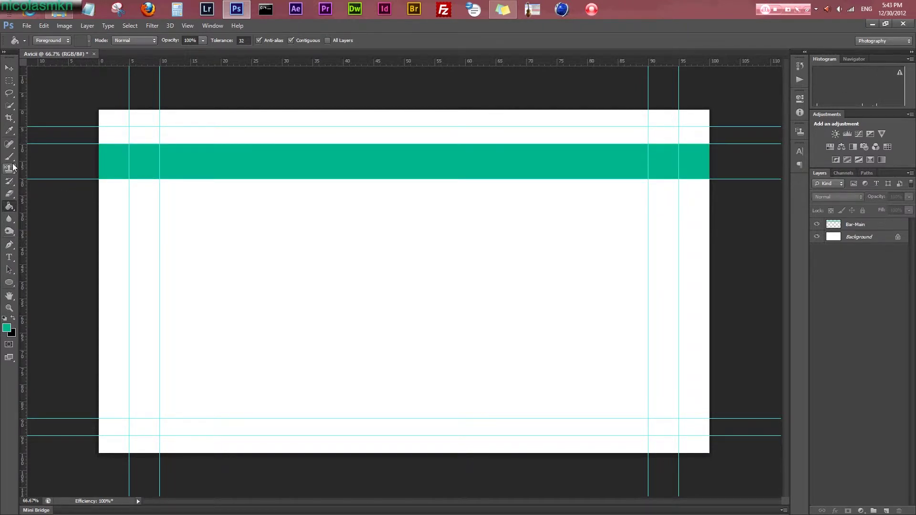
# Add the text "Trance" in black Helmet font at 140 pt over the green band
pyautogui.click(8, 256)
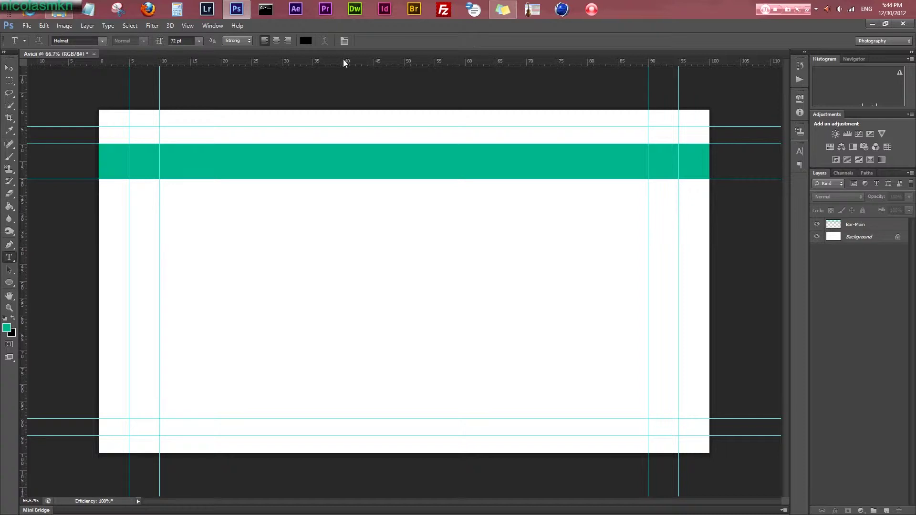
pyautogui.click(452, 164)
pyautogui.write('Trance')
pyautogui.hotkey('ctrl', 'a')
pyautogui.hotkey('ctrl', 'shift', '.')
pyautogui.hotkey('ctrl', 'shift', '.')
pyautogui.hotkey('ctrl', 'shift', '.')
pyautogui.hotkey('ctrl', 'shift', '.')
pyautogui.hotkey('ctrl', 'Return')
pyautogui.press('v')
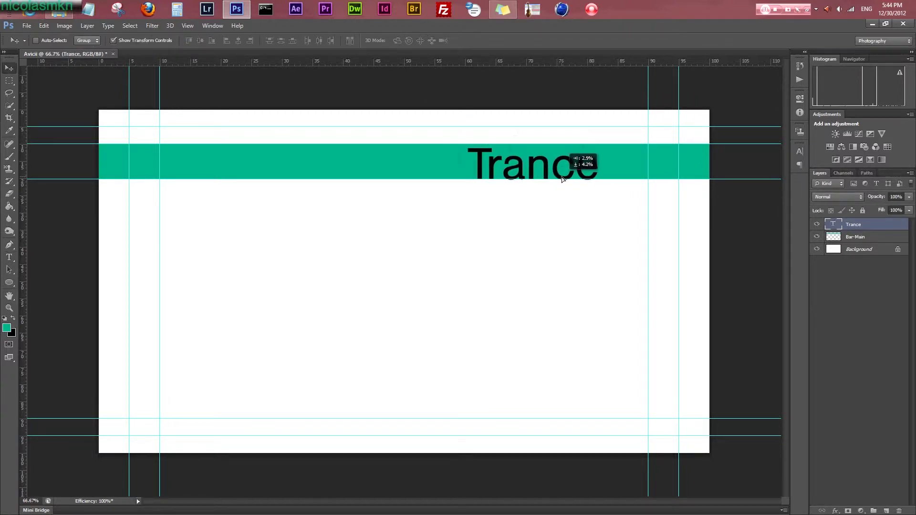
# Add the text "Ultra" above Trance and place a vertical guide at about 81.3% of the width along its end
pyautogui.hotkey('ctrl', '+')
pyautogui.hotkey('ctrl', '+')
pyautogui.hotkey('ctrl', '+')
pyautogui.hotkey('ctrl', '+')
pyautogui.hotkey('ctrl', '-')
pyautogui.hotkey('ctrl', '-')
pyautogui.hotkey('ctrl', '-')
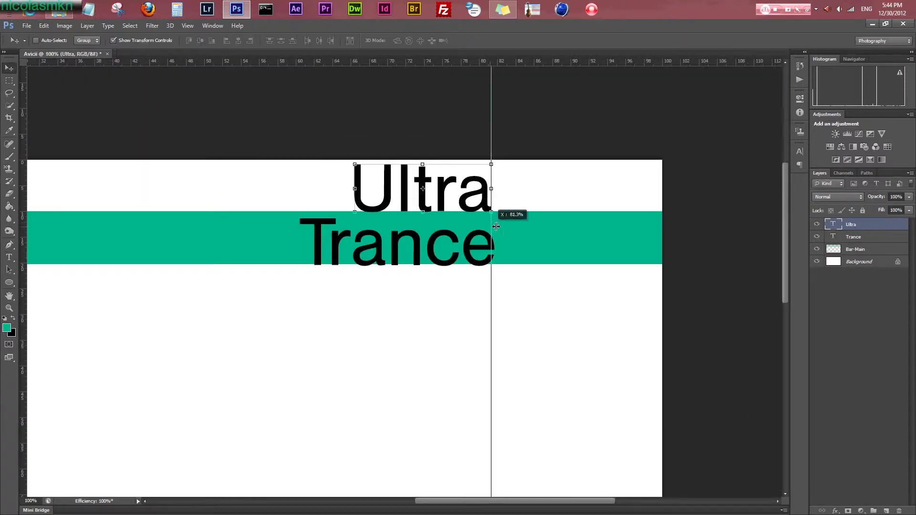
# Color Ultra green and add a green "10" below Trance, with its right edge against the new vertical guide
pyautogui.hotkey('ctrl', '+')
pyautogui.hotkey('ctrl', '+')
pyautogui.hotkey('ctrl', '+')
pyautogui.hotkey('ctrl', '-')
pyautogui.press('t')
pyautogui.press('Return')
pyautogui.press('v')
pyautogui.hotkey('ctrl', '-')
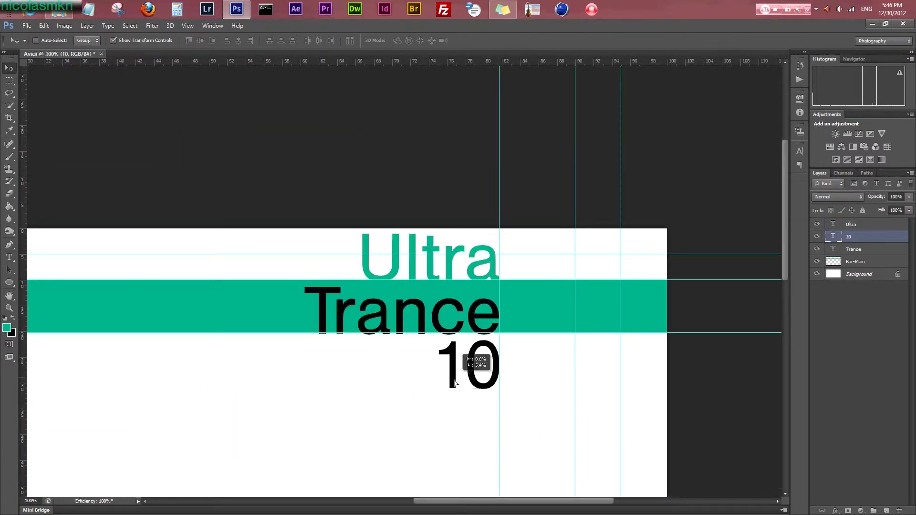
pyautogui.hotkey('ctrl', 'a')
pyautogui.hotkey('alt', 'BackSpace')
# Cut the Trance letter shapes out of the Bar-Main layer and hide the Trance text layer
pyautogui.click(840, 261)
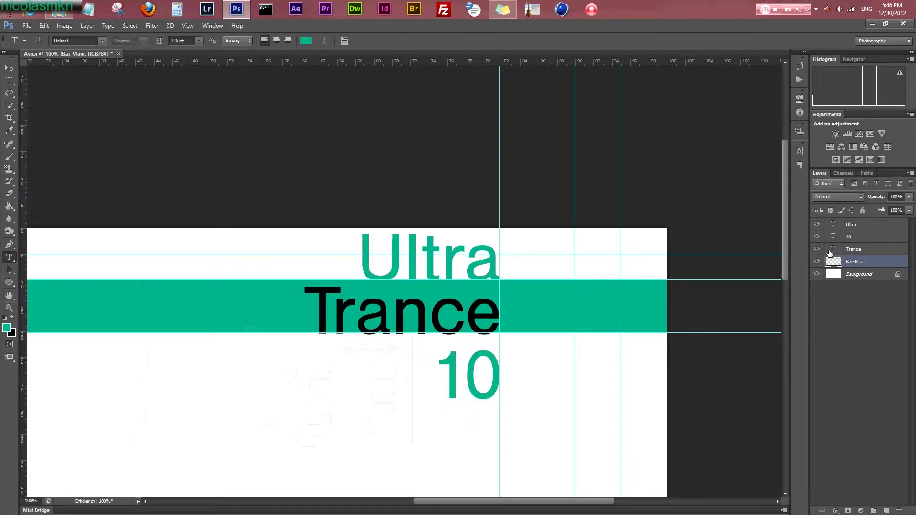
pyautogui.keyDown('ctrl'); pyautogui.click(833, 249); pyautogui.keyUp('ctrl')
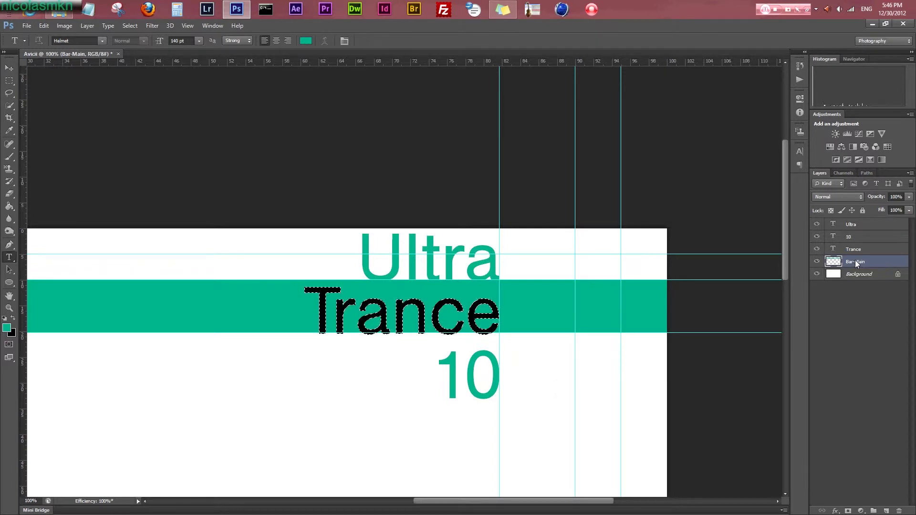
pyautogui.click(855, 300)
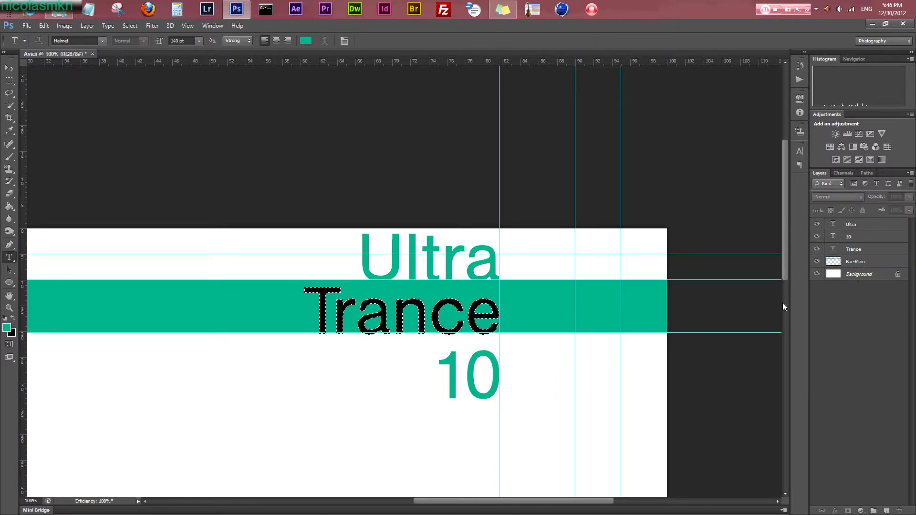
pyautogui.click(817, 250)
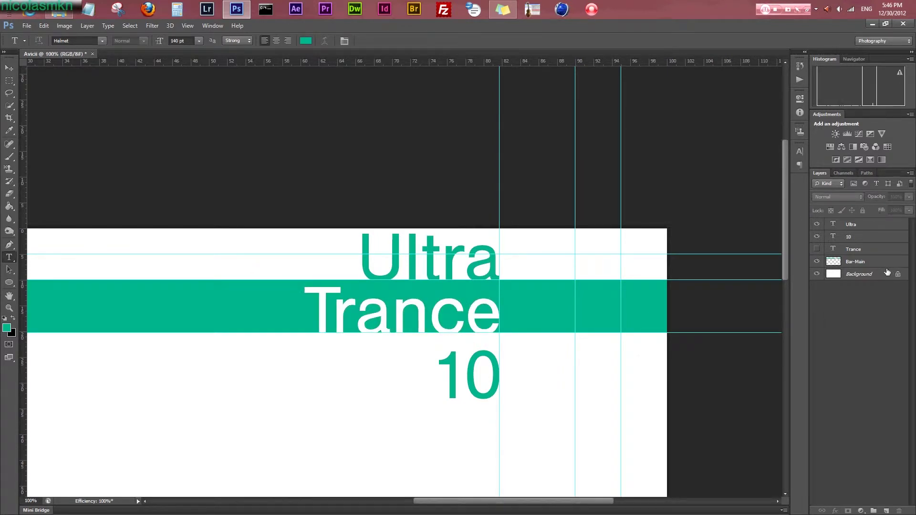
# Open the layer style settings of Bar-Main and enable a Drop Shadow
pyautogui.doubleClick(855, 262)
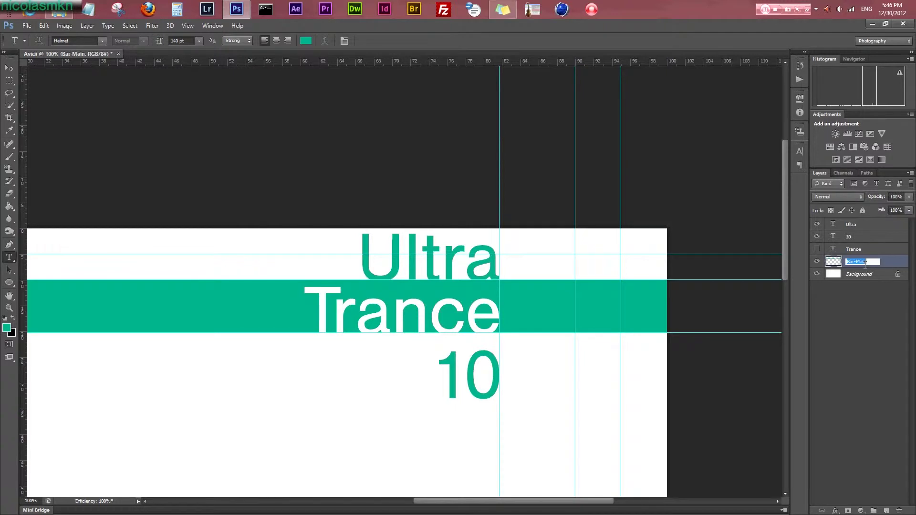
pyautogui.press('Return')
pyautogui.press('h')
pyautogui.doubleClick(895, 266)
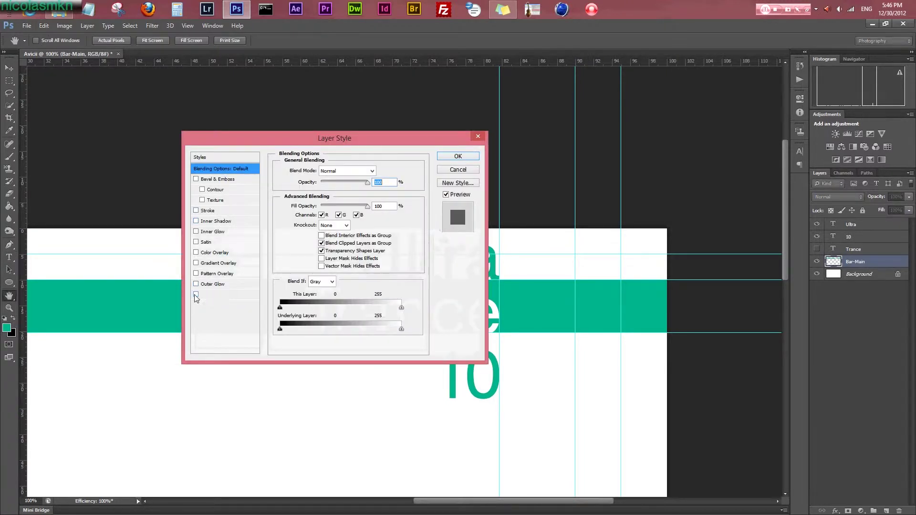
pyautogui.click(217, 294)
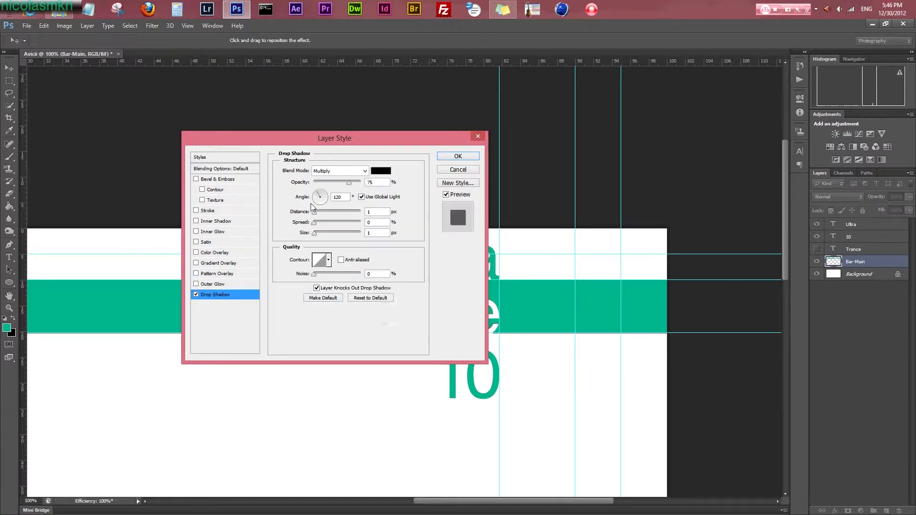
# Turn off Use Global Light for the drop shadow and set its angle to 169°
pyautogui.click(326, 199)
pyautogui.moveTo(336, 143); pyautogui.dragTo(143, 160)
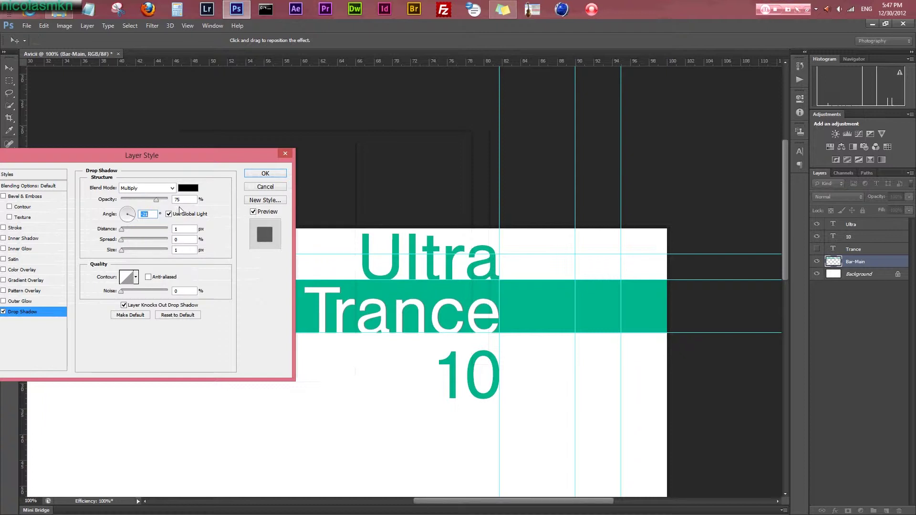
pyautogui.click(168, 213)
pyautogui.write('180')
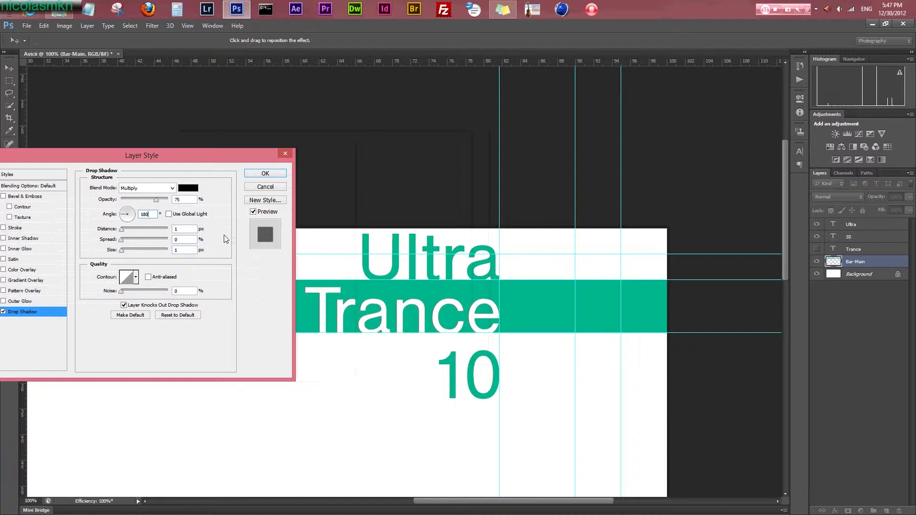
pyautogui.click(125, 216)
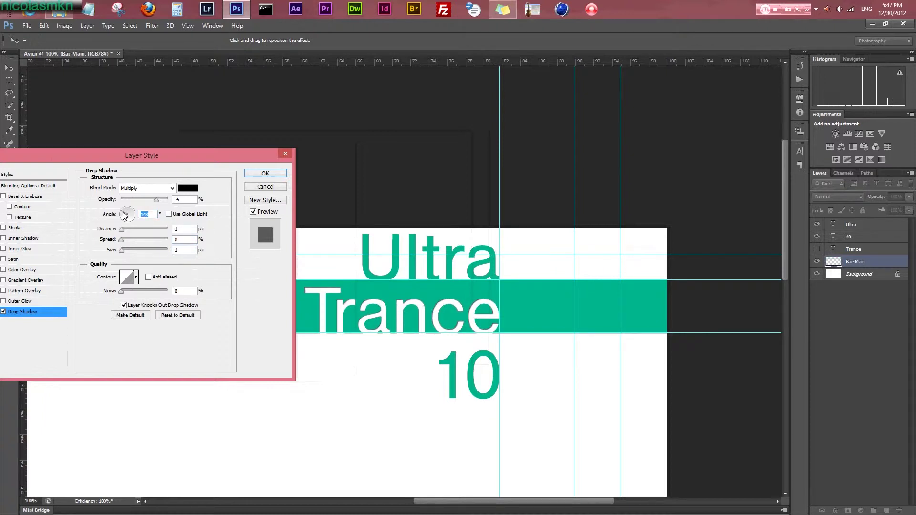
pyautogui.click(124, 214)
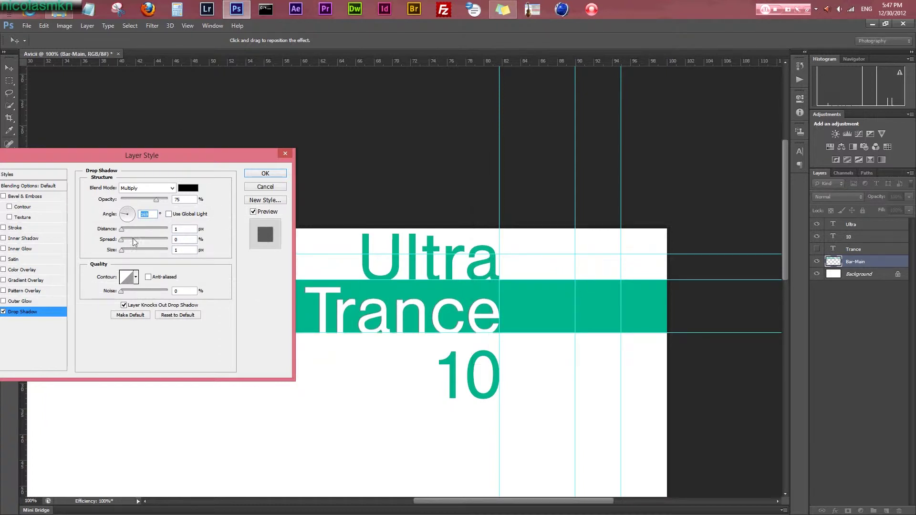
# Set the drop shadow's distance to 3 px
pyautogui.moveTo(122, 229); pyautogui.dragTo(125, 231)
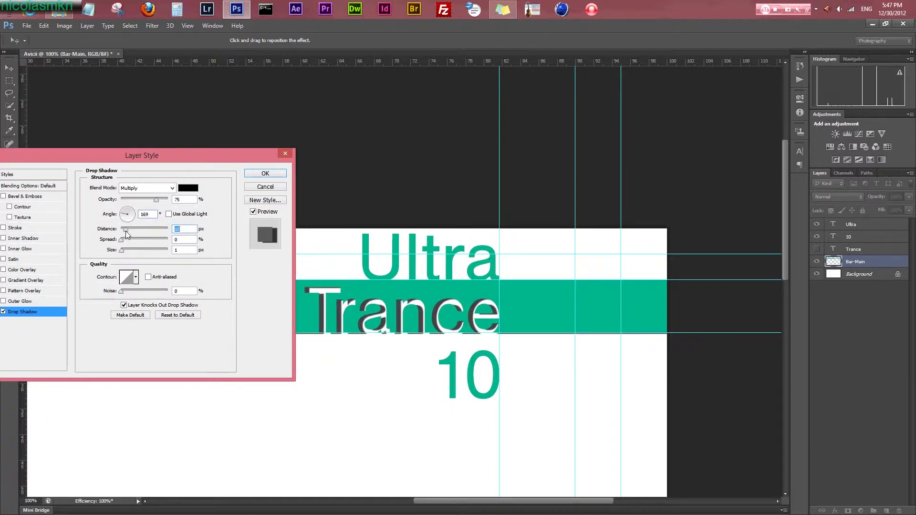
pyautogui.write('3')
pyautogui.press('Down')
pyautogui.press('Down')
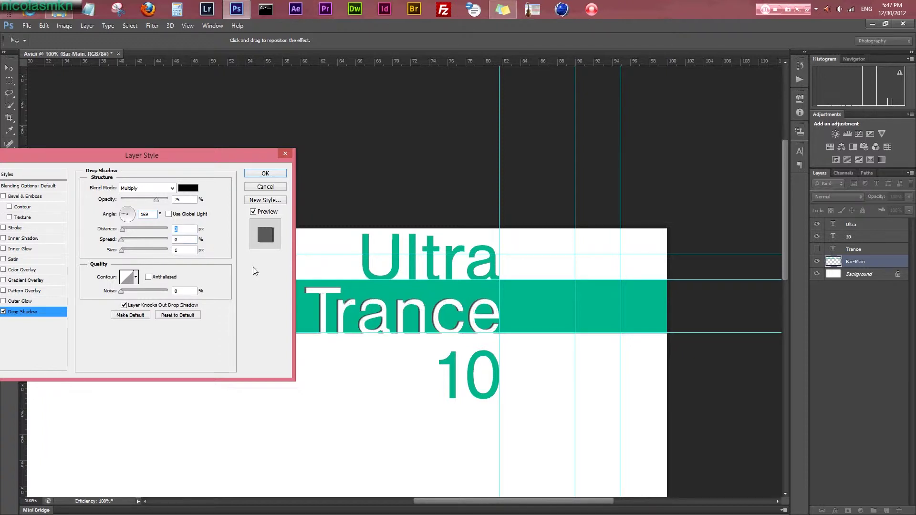
# Lower the opacity of Bar-Main's drop shadow, apply the style, and open the Ultra layer's style settings
pyautogui.moveTo(156, 199); pyautogui.dragTo(140, 204)
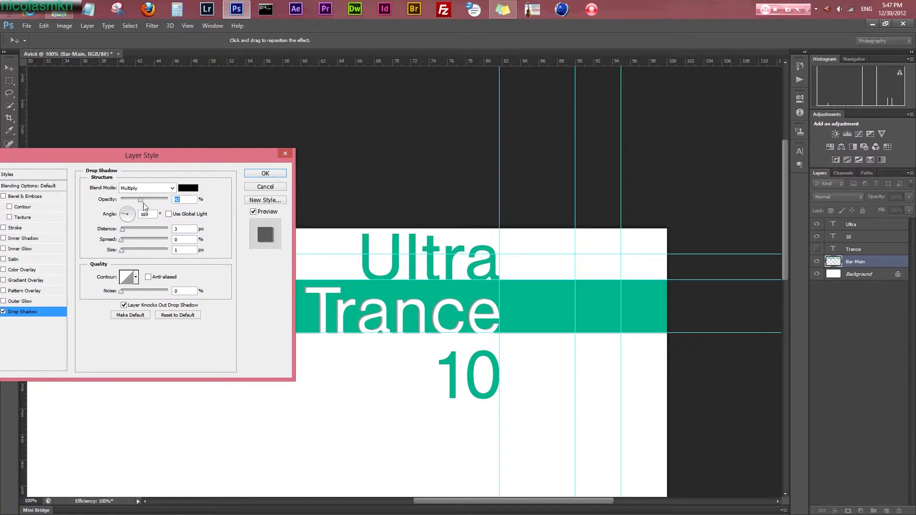
pyautogui.press('Up')
pyautogui.press('Up')
pyautogui.press('Up')
pyautogui.press('Up')
pyautogui.press('Up')
pyautogui.press('Up')
pyautogui.press('Up')
pyautogui.click(268, 174)
pyautogui.doubleClick(883, 224)
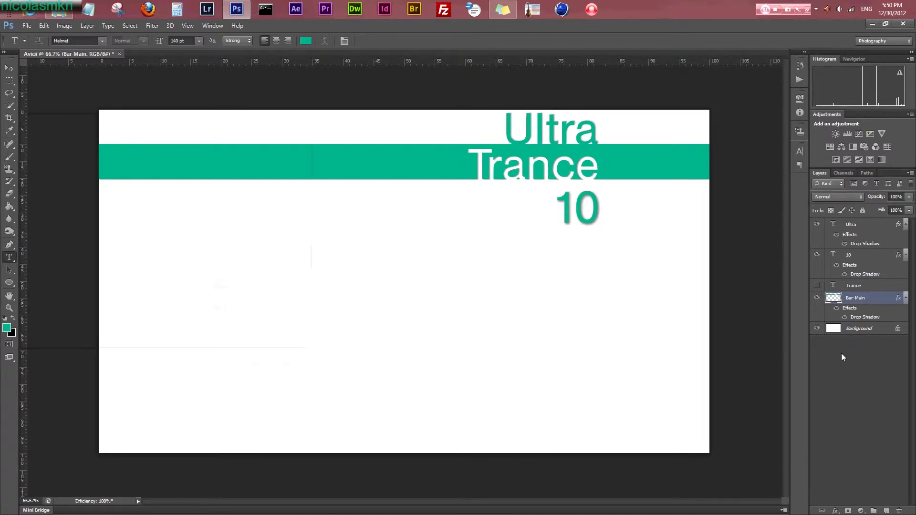
# Switch to the #1-Avicii Music Cover folder in File Explorer and place 3944983.jpg into the cover document
pyautogui.click(66, 10)
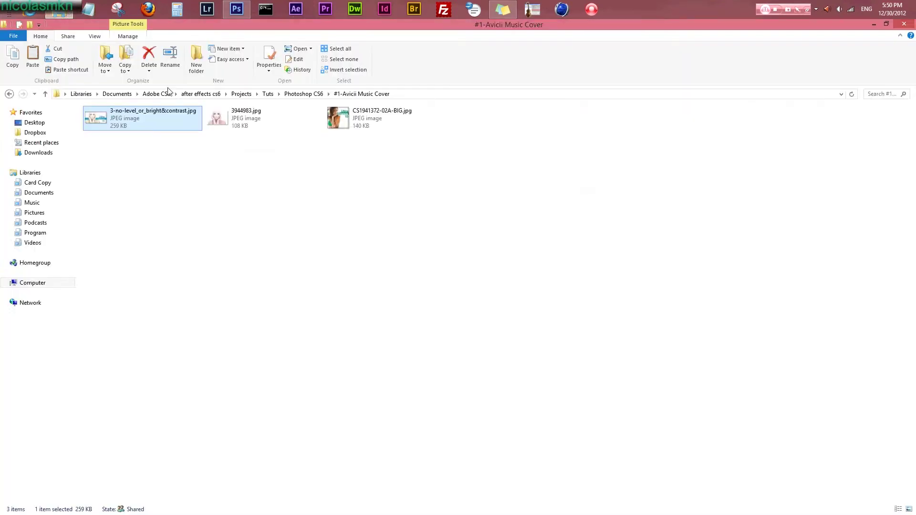
pyautogui.click(273, 124)
pyautogui.press('super+Left')
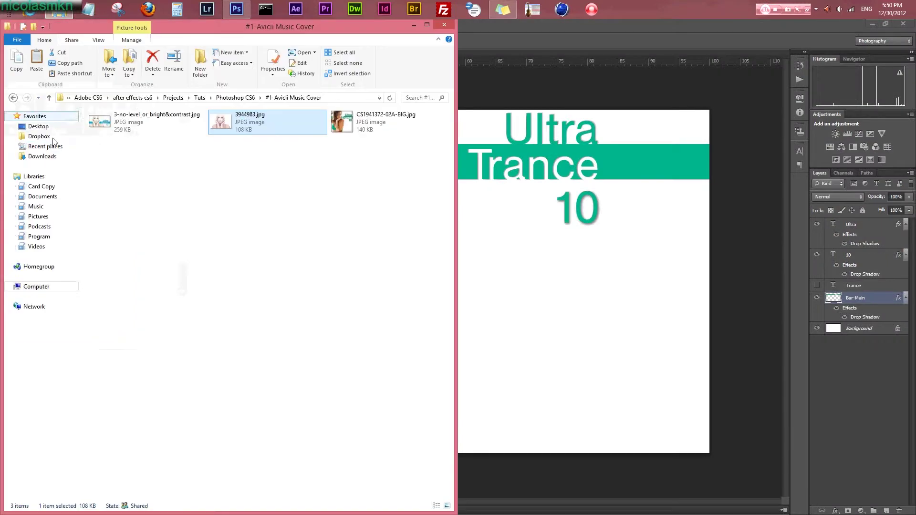
pyautogui.moveTo(263, 131); pyautogui.dragTo(517, 245)
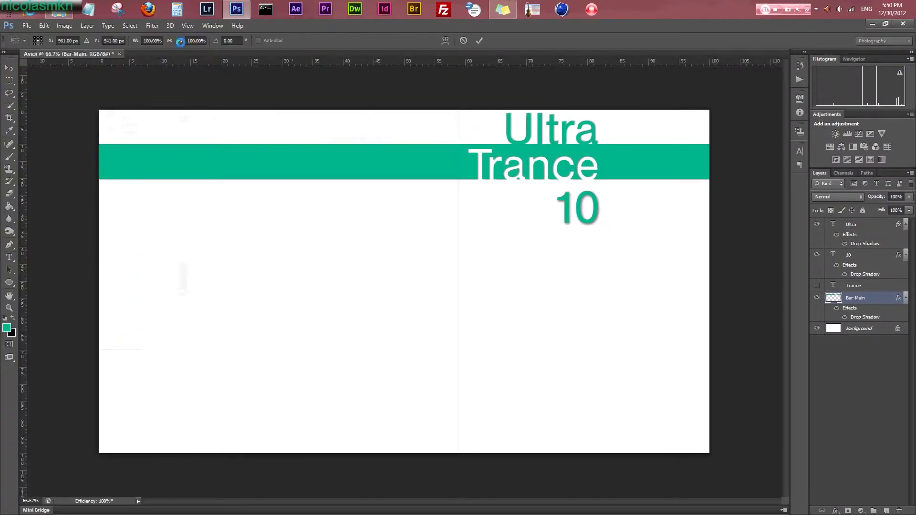
# Add a vertical guide at the T of Trance and place the photo with its upper edge against the green bar's lower edge
pyautogui.moveTo(367, 282)
pyautogui.mouseDown()
pyautogui.moveTo(282, 281)
pyautogui.moveTo(318, 294)
pyautogui.moveTo(304, 293)
pyautogui.moveTo(360, 296)
pyautogui.mouseUp()
pyautogui.hotkey('ctrl', ';')
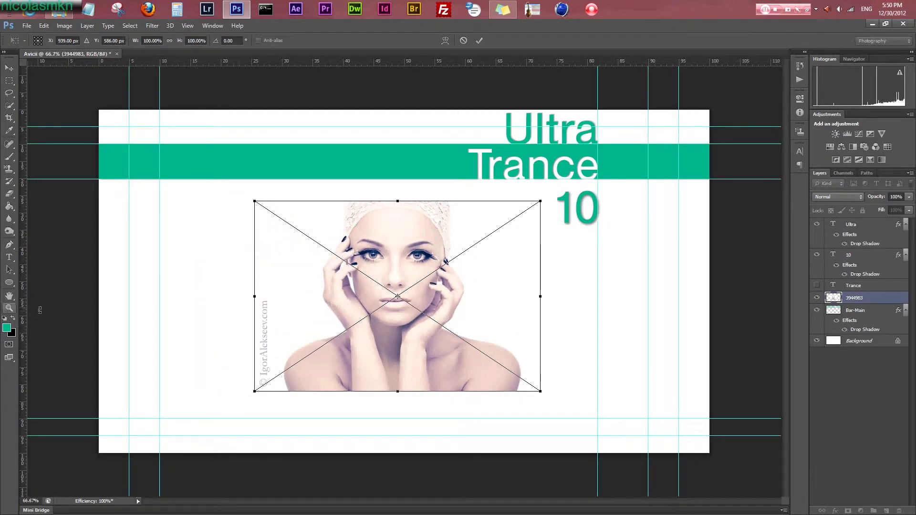
pyautogui.moveTo(29, 321); pyautogui.dragTo(468, 318)
pyautogui.moveTo(413, 322); pyautogui.dragTo(397, 298)
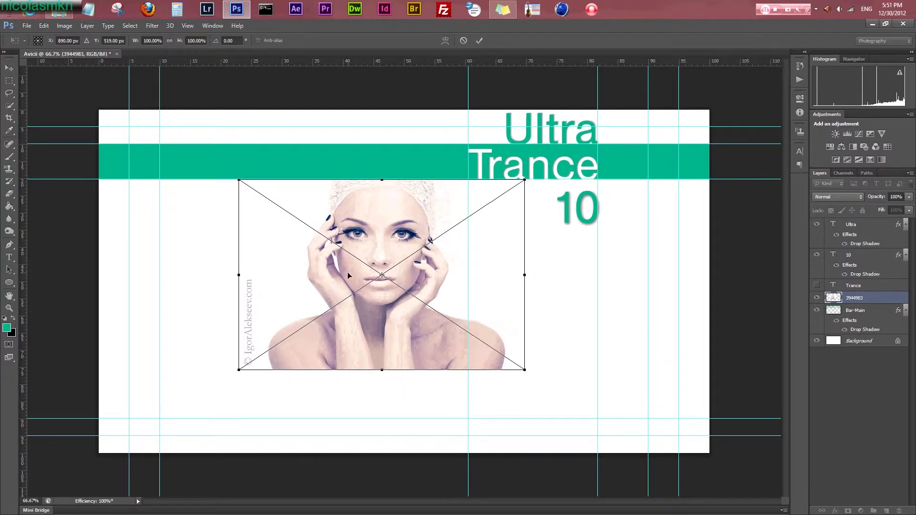
pyautogui.press('Return')
pyautogui.press('t')
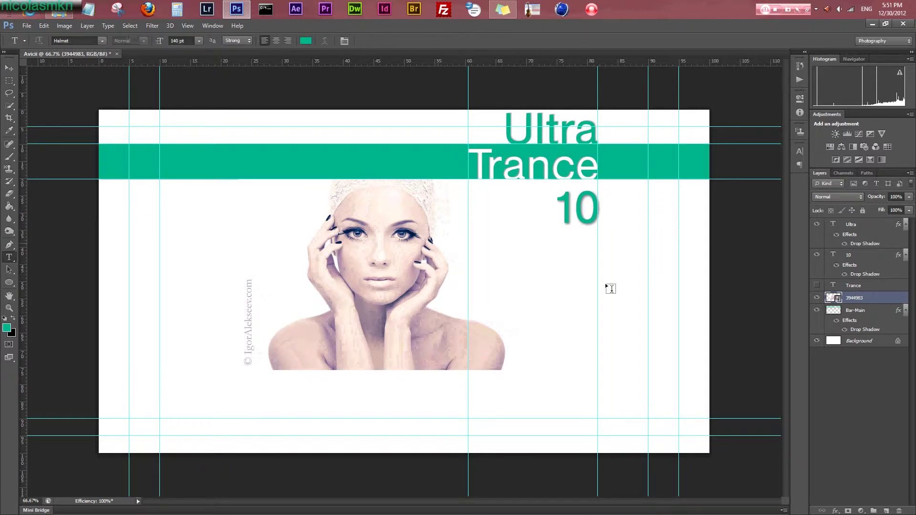
# Make a rectangular selection around the vertical watermark beside the woman and try to delete it
pyautogui.click(10, 81)
pyautogui.moveTo(201, 235); pyautogui.dragTo(259, 375)
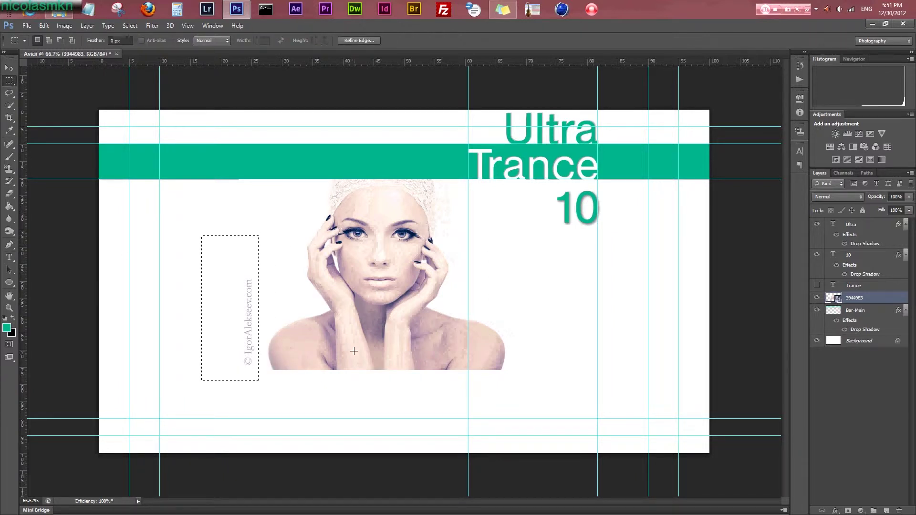
pyautogui.press('Delete')
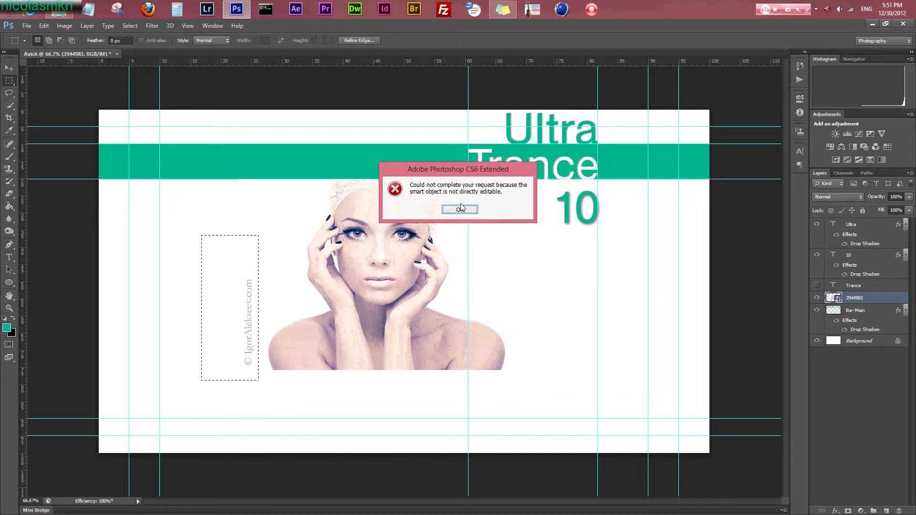
pyautogui.press('Return')
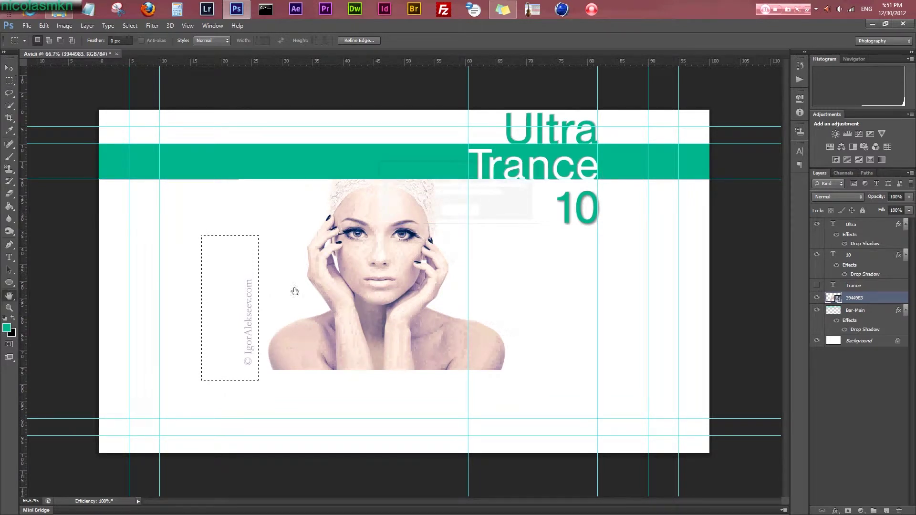
# Rasterize the 3944983 layer and delete the selected watermark from it
pyautogui.doubleClick(872, 301)
pyautogui.press('Escape')
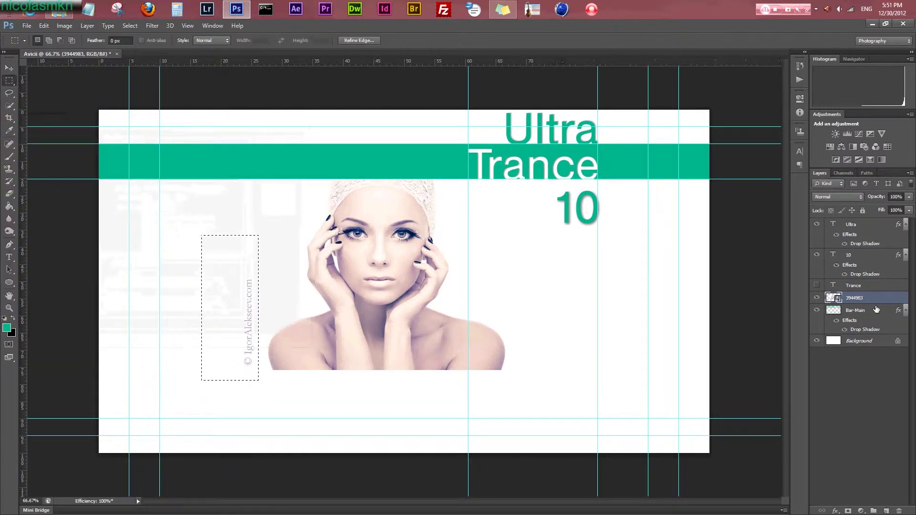
pyautogui.rightClick(875, 299)
pyautogui.click(779, 251)
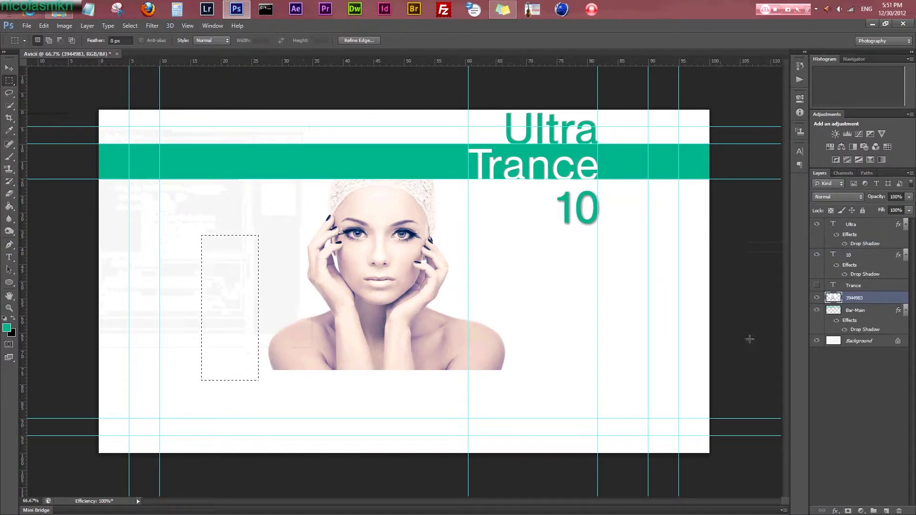
pyautogui.click(853, 403)
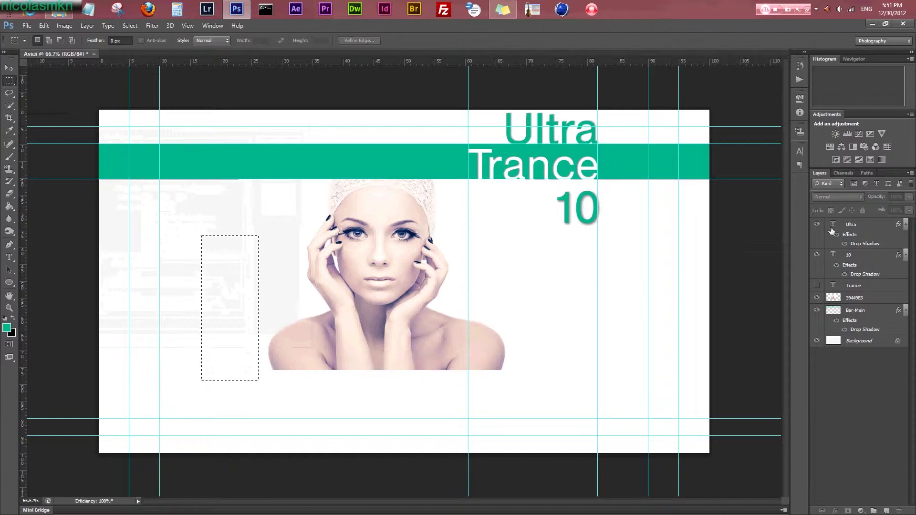
# Select the woman's face, hands and shoulders on the 3944983 layer with Quick Selection
pyautogui.click(9, 105)
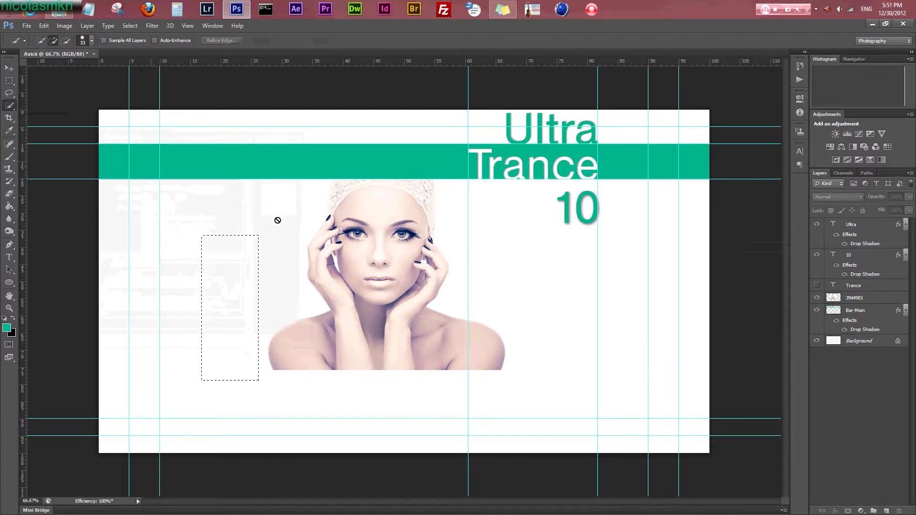
pyautogui.click(328, 339)
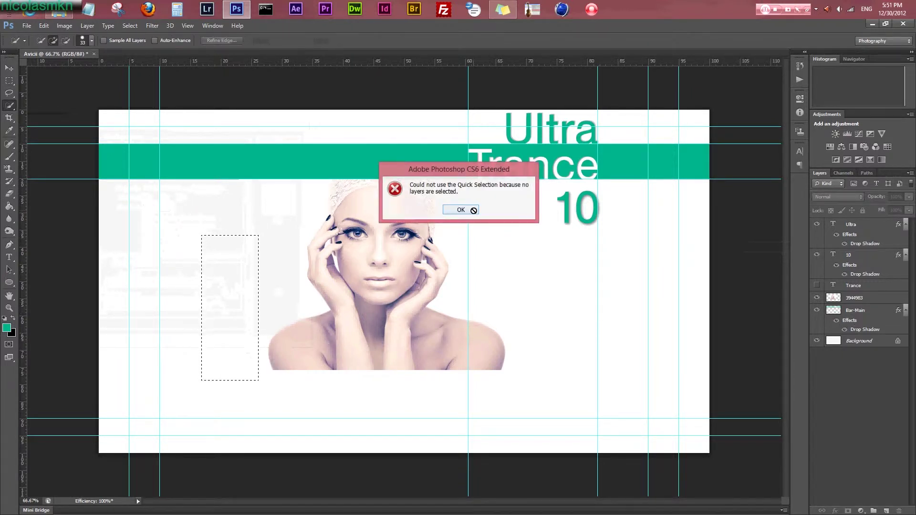
pyautogui.click(474, 210)
pyautogui.click(864, 298)
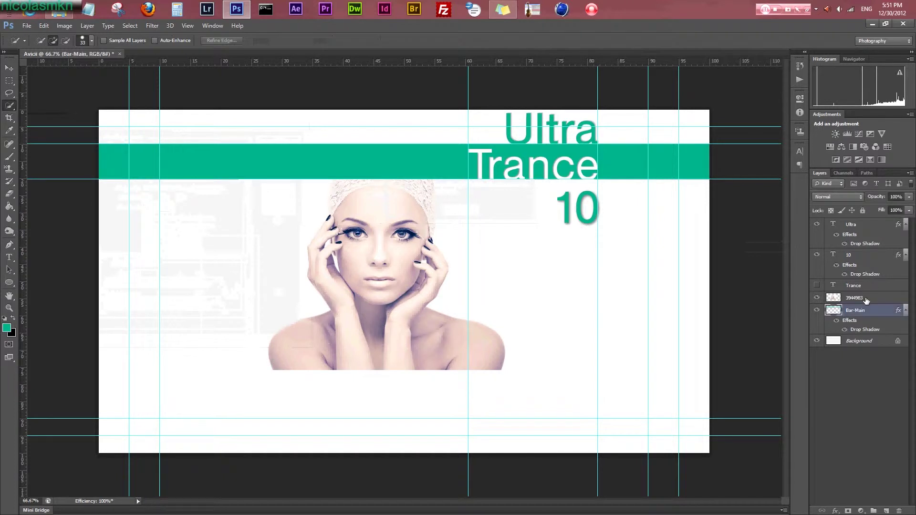
pyautogui.moveTo(313, 348)
pyautogui.mouseDown()
pyautogui.moveTo(380, 334)
pyautogui.moveTo(395, 315)
pyautogui.moveTo(389, 205)
pyautogui.moveTo(389, 262)
pyautogui.mouseUp()
pyautogui.moveTo(447, 358); pyautogui.dragTo(460, 355)
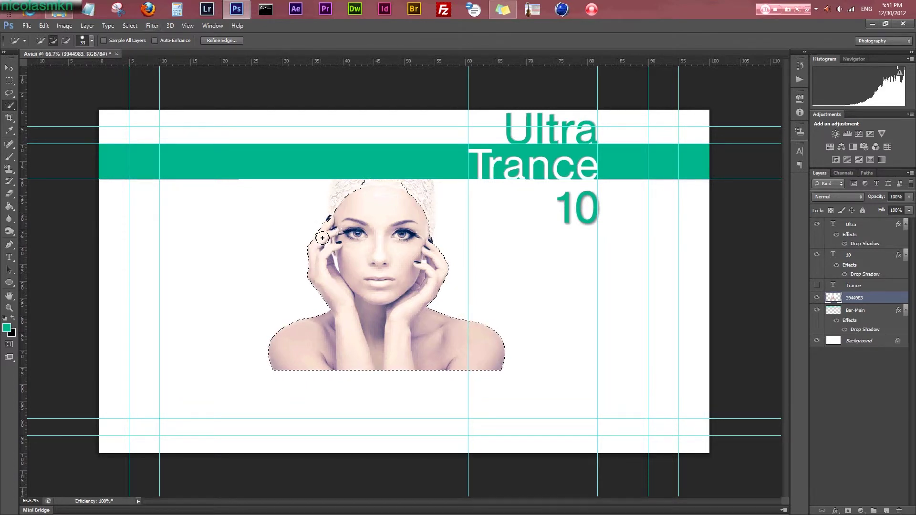
# Slightly feather the woman's selection with Refine Edge and copy it to a new layer
pyautogui.click(210, 40)
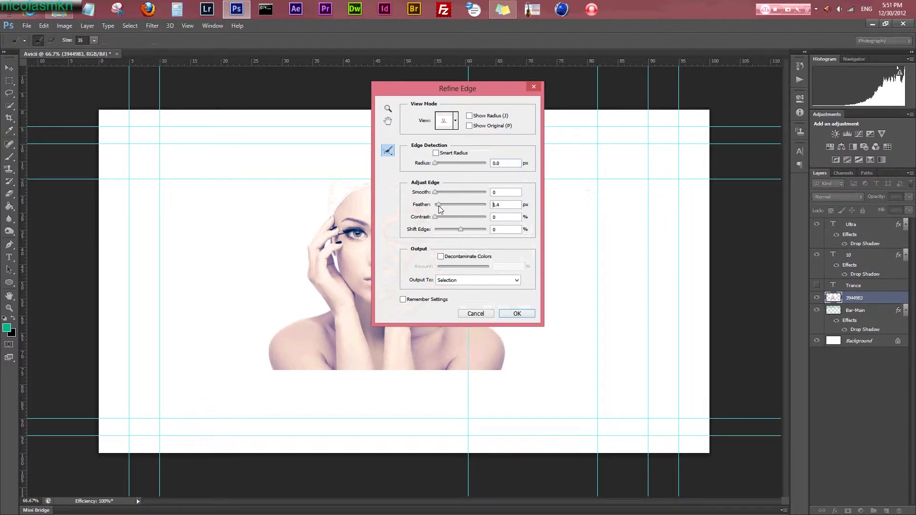
pyautogui.doubleClick(495, 204)
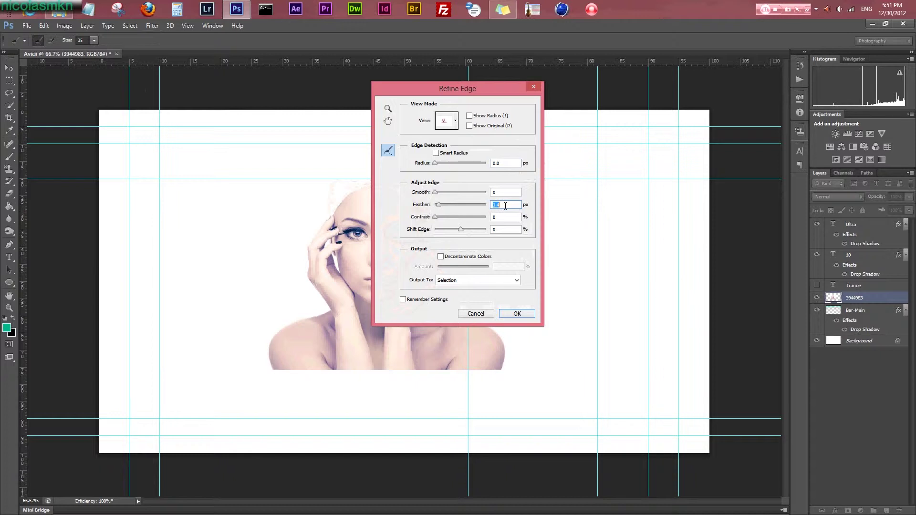
pyautogui.click(502, 314)
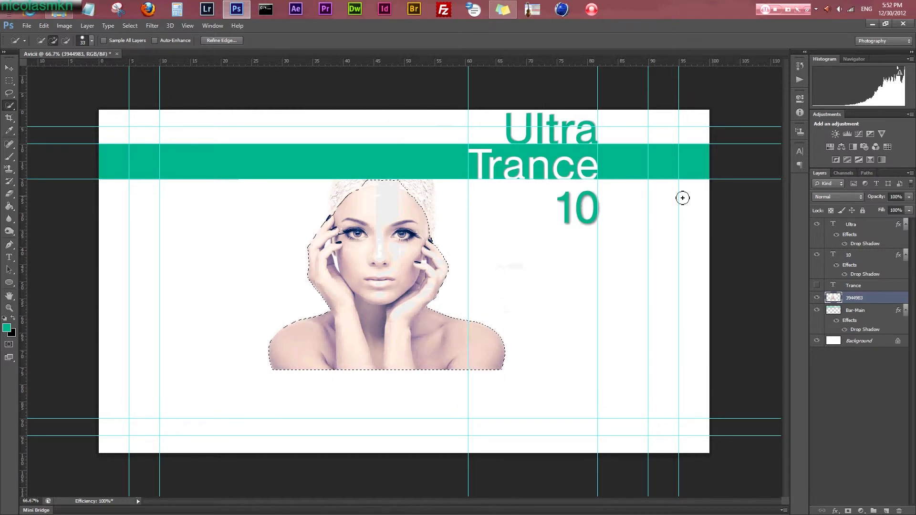
pyautogui.hotkey('ctrl', 'j')
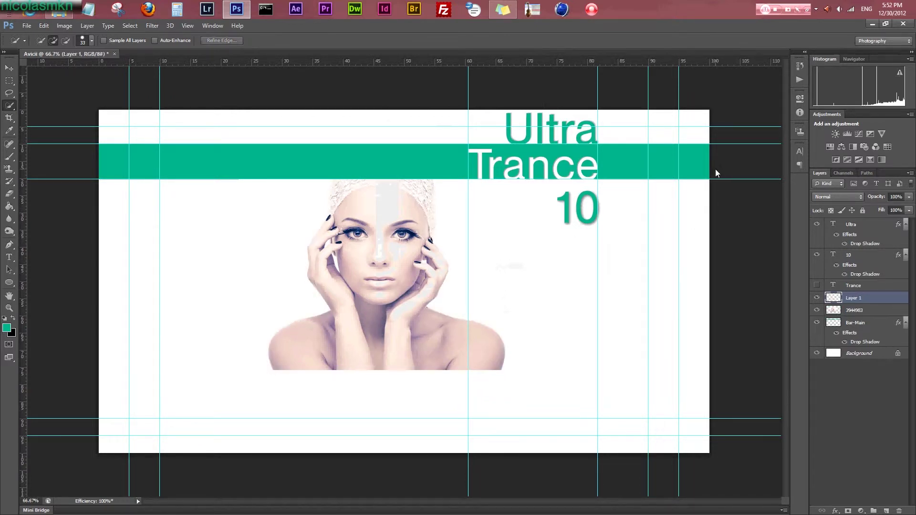
# Move Layer 1 to the top of the layer stack and the 3944983 layer below Bar-Main
pyautogui.moveTo(851, 262); pyautogui.dragTo(857, 227)
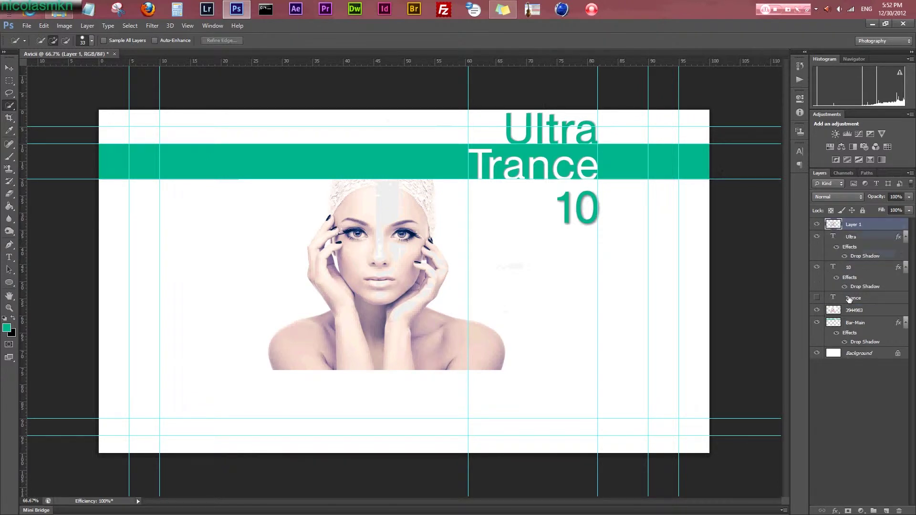
pyautogui.click(862, 323)
pyautogui.moveTo(861, 317); pyautogui.dragTo(859, 347)
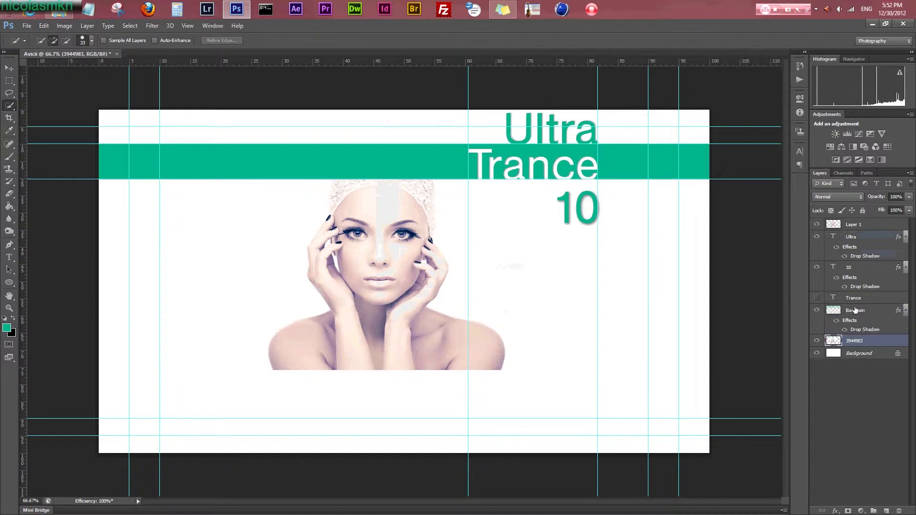
# Select the layers from Ultra to Bar-Main, collapse their effects, and move them down so the bar passes behind the woman's chin and hands
pyautogui.click(855, 310)
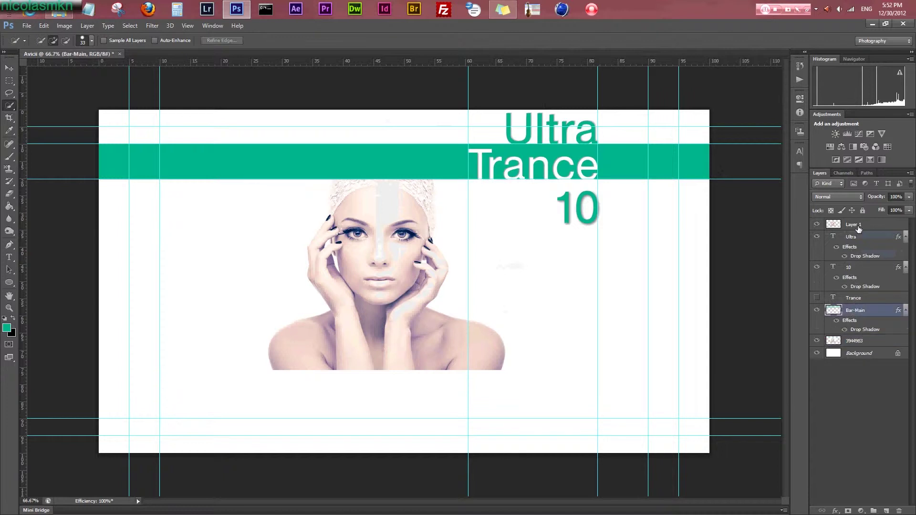
pyautogui.keyDown('shift'); pyautogui.click(853, 238); pyautogui.keyUp('shift')
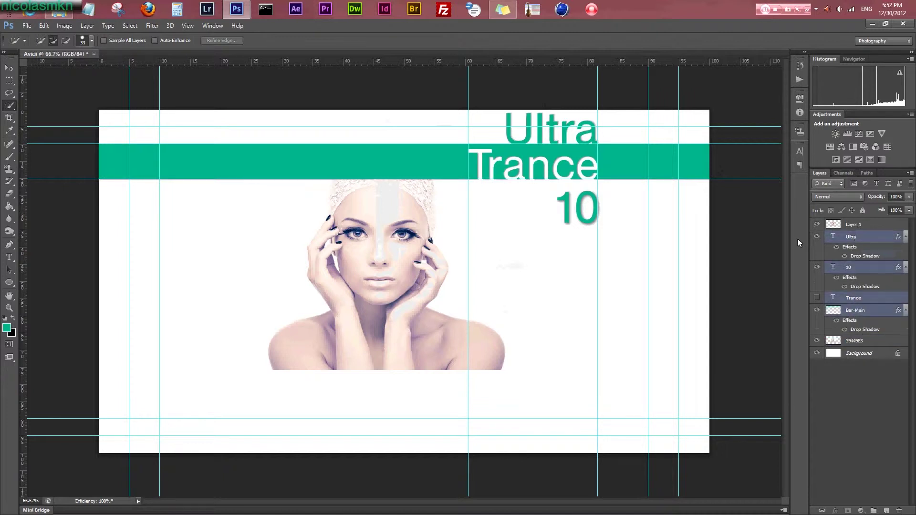
pyautogui.keyDown('alt'); pyautogui.click(905, 237); pyautogui.keyUp('alt')
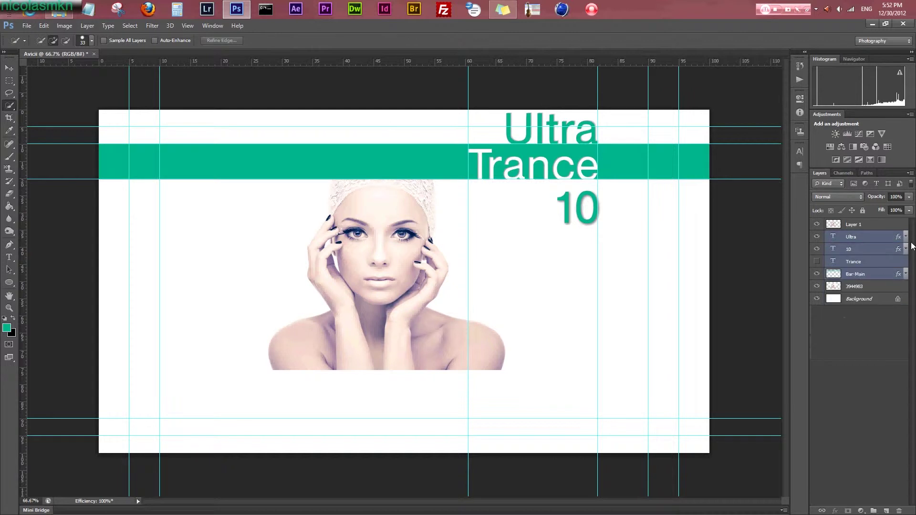
pyautogui.click(10, 70)
pyautogui.moveTo(326, 178); pyautogui.dragTo(334, 311)
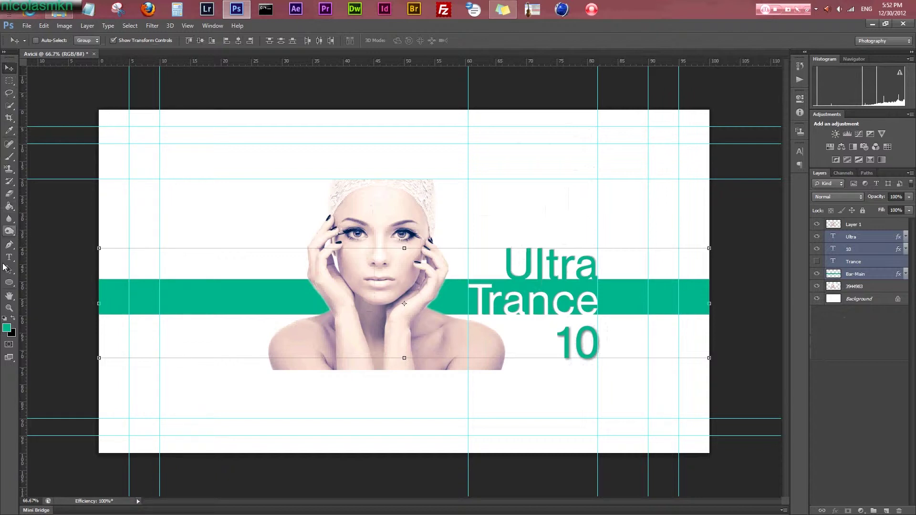
# Crop the canvas to the photo's upper and lower edges, just beyond the woman's shoulder and the end of the title
pyautogui.click(9, 116)
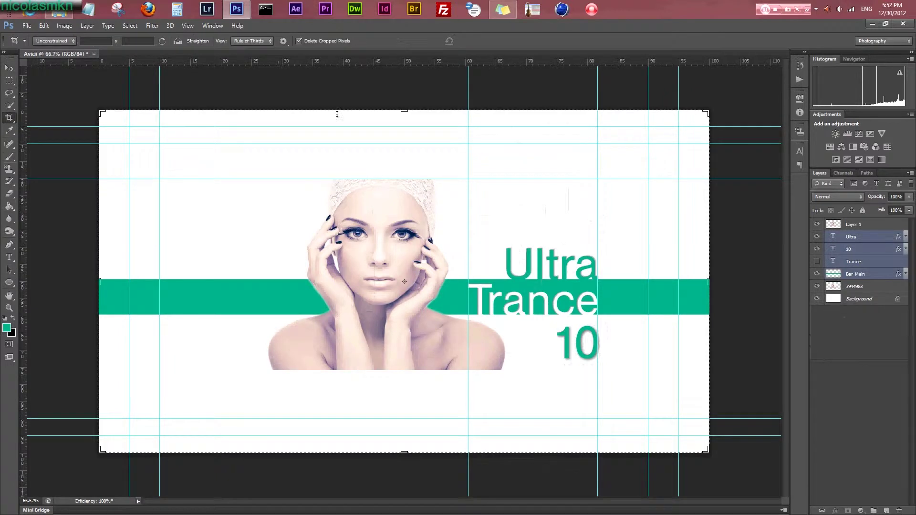
pyautogui.moveTo(407, 113); pyautogui.dragTo(403, 149)
pyautogui.moveTo(409, 289); pyautogui.dragTo(409, 289)
pyautogui.moveTo(401, 418); pyautogui.dragTo(405, 376)
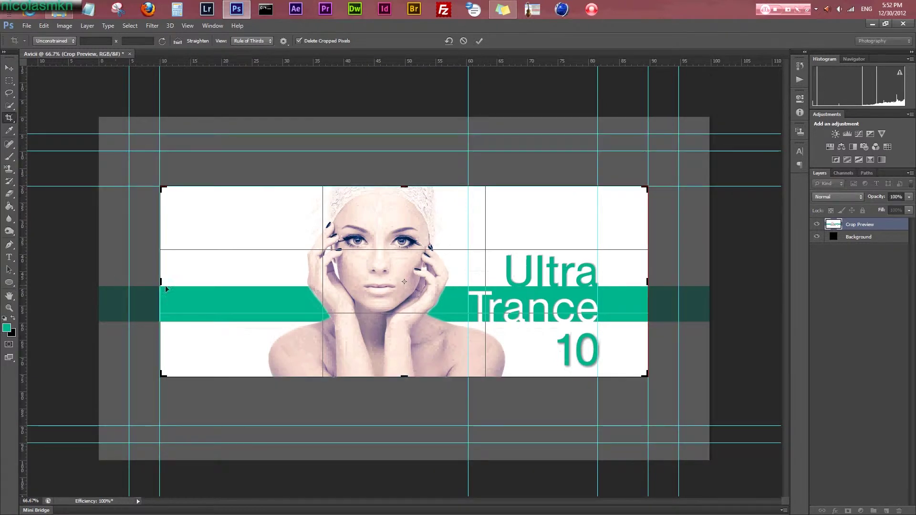
pyautogui.moveTo(163, 282); pyautogui.dragTo(219, 289)
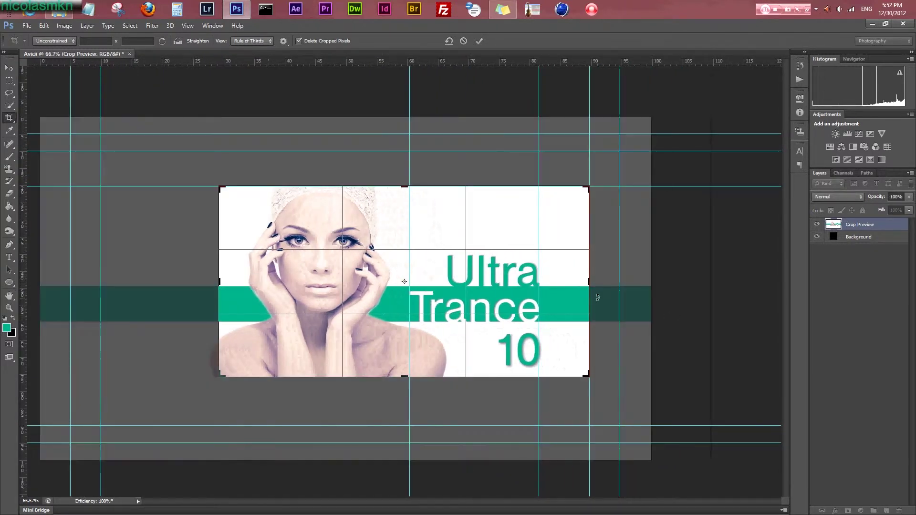
pyautogui.moveTo(587, 285); pyautogui.dragTo(565, 300)
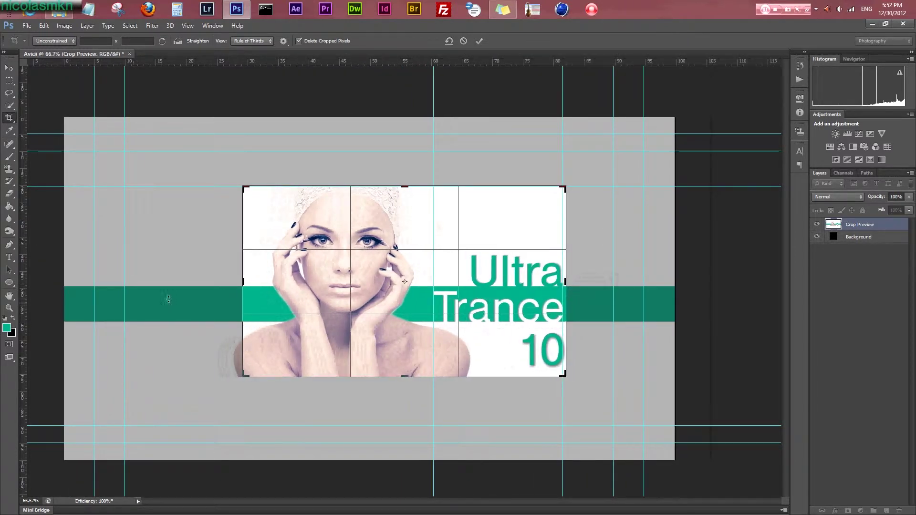
pyautogui.moveTo(242, 282); pyautogui.dragTo(235, 289)
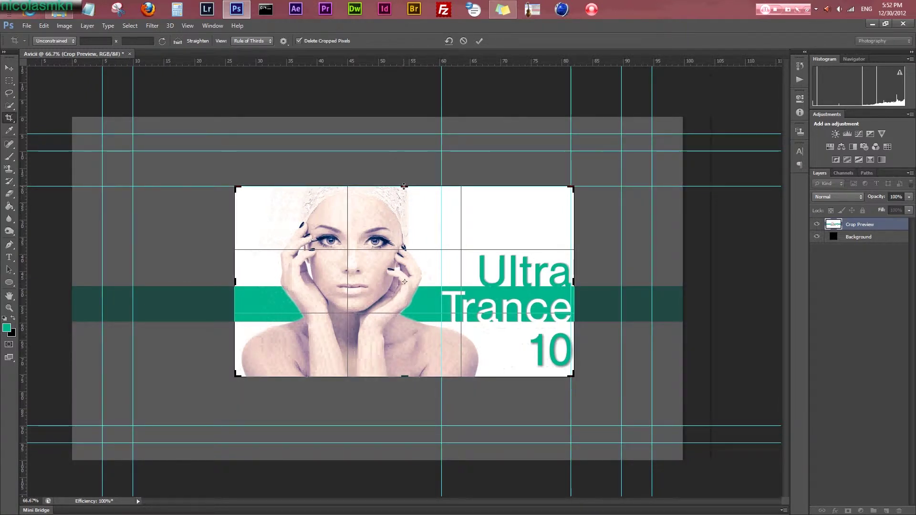
pyautogui.press('Return')
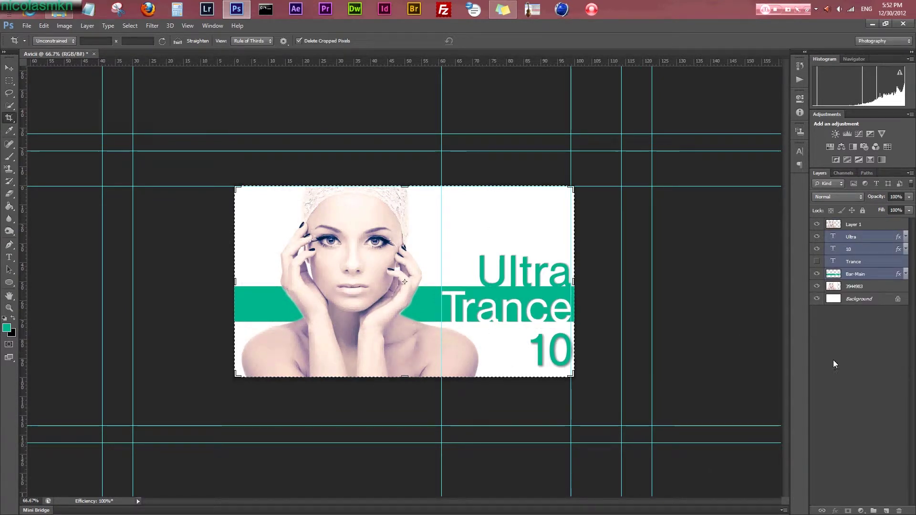
# View the reference cover 3-no-level_or_bright&contrast.jpg from the #1-Avicii Music Cover folder, close it and return to the Photoshop document
pyautogui.click(58, 11)
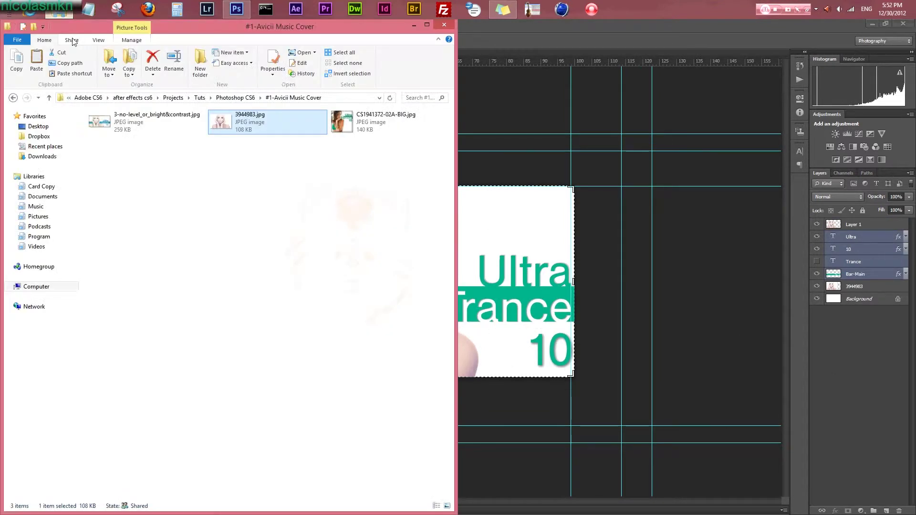
pyautogui.doubleClick(138, 133)
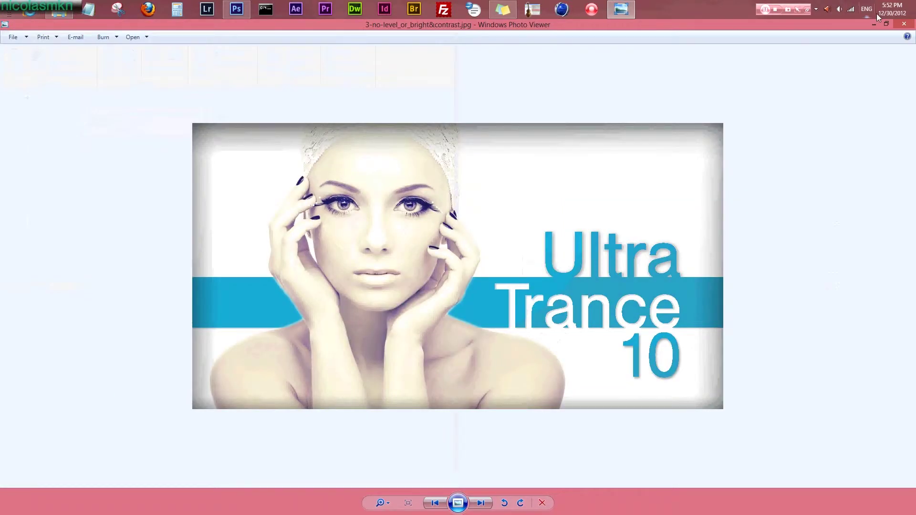
pyautogui.click(904, 23)
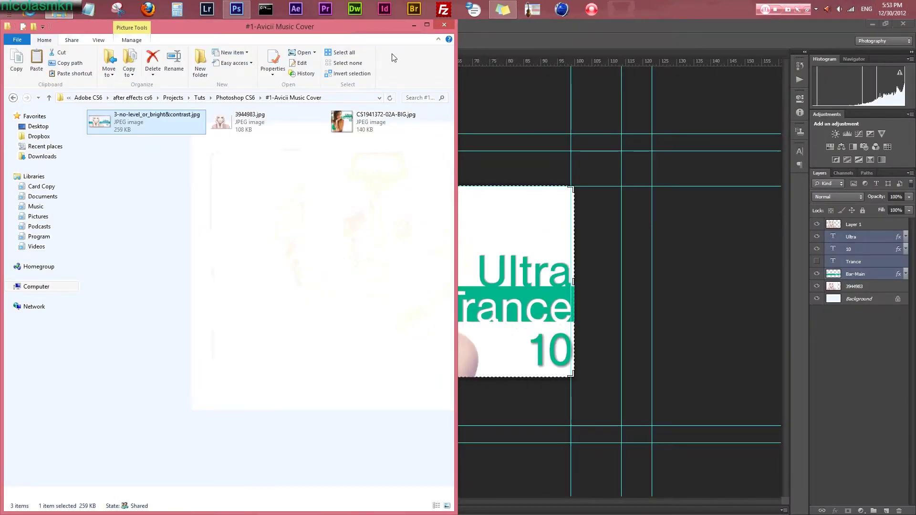
pyautogui.click(497, 28)
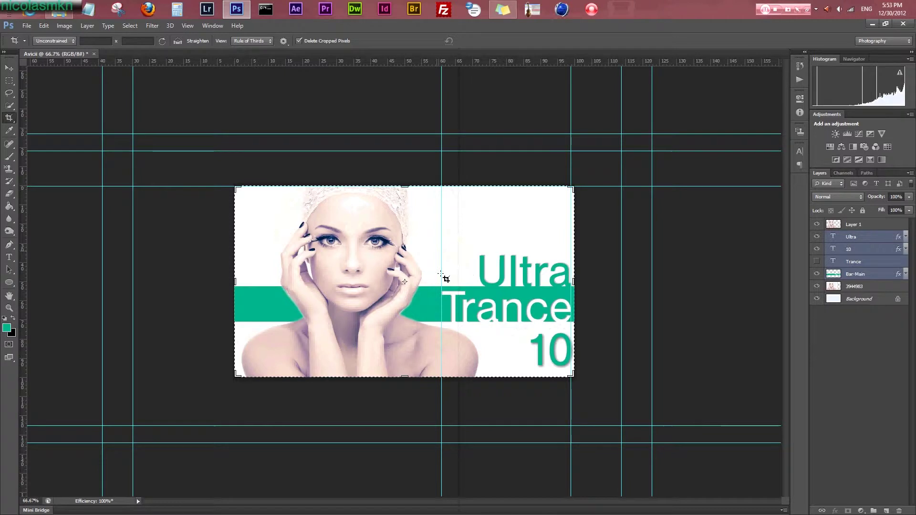
# Add a new layer and shade the cover's upper and lower edges with short black-to-transparent gradients pulled inward
pyautogui.click(9, 258)
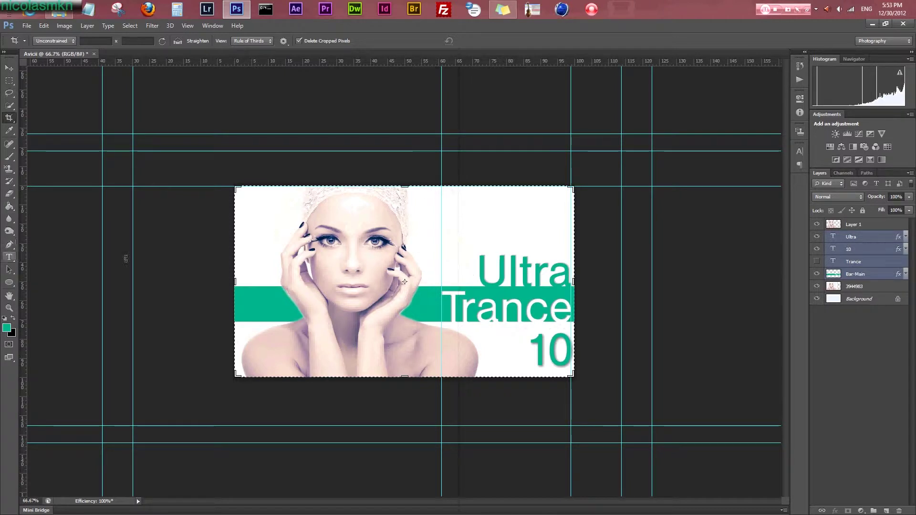
pyautogui.click(884, 511)
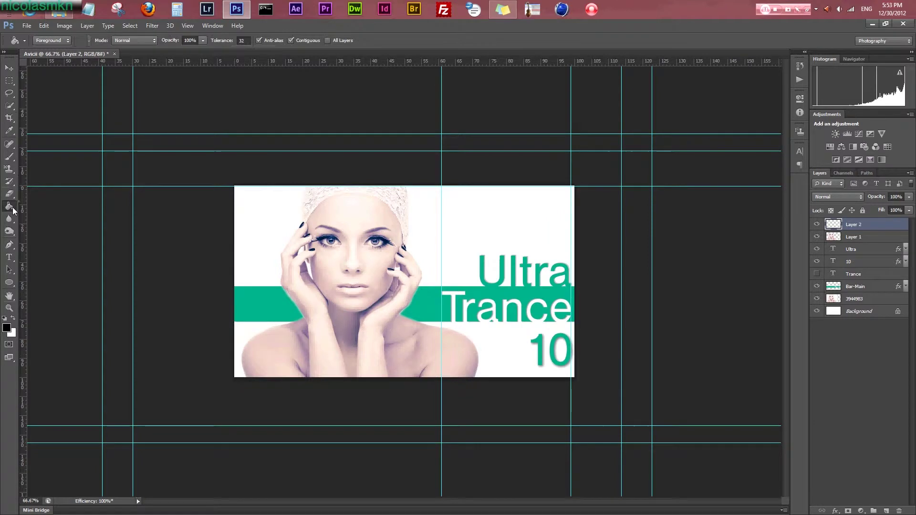
pyautogui.moveTo(9, 206); pyautogui.dragTo(38, 205)
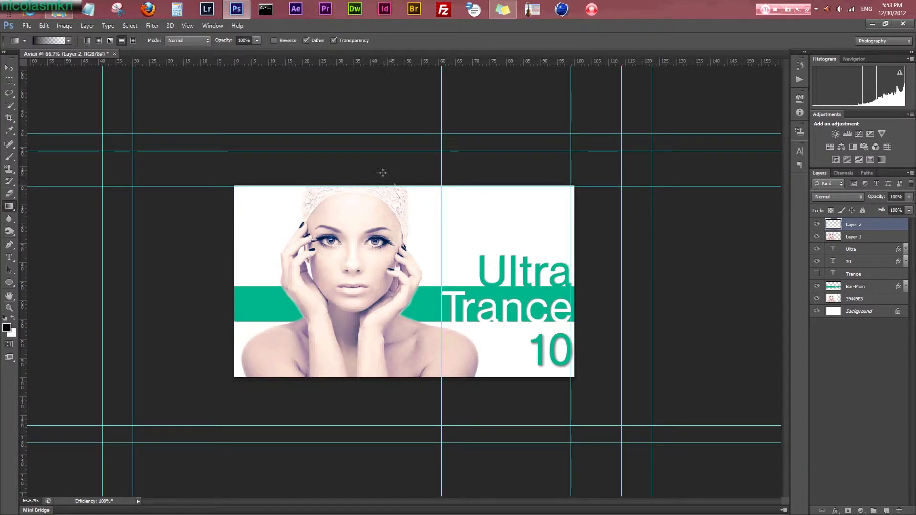
pyautogui.moveTo(385, 164); pyautogui.dragTo(372, 207)
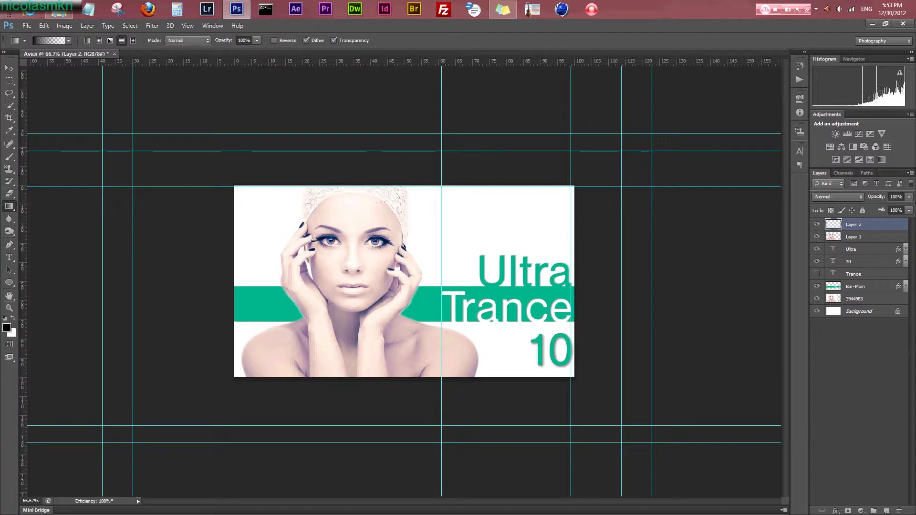
pyautogui.moveTo(404, 393); pyautogui.dragTo(403, 365)
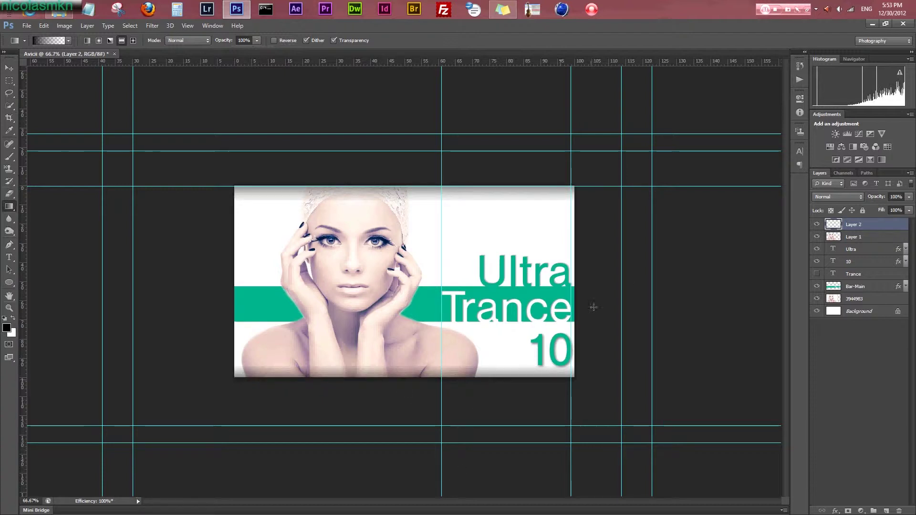
# Shade the cover's right and left edges with the same inward gradient and reinforce the lower and upper edges
pyautogui.moveTo(608, 299); pyautogui.dragTo(553, 303)
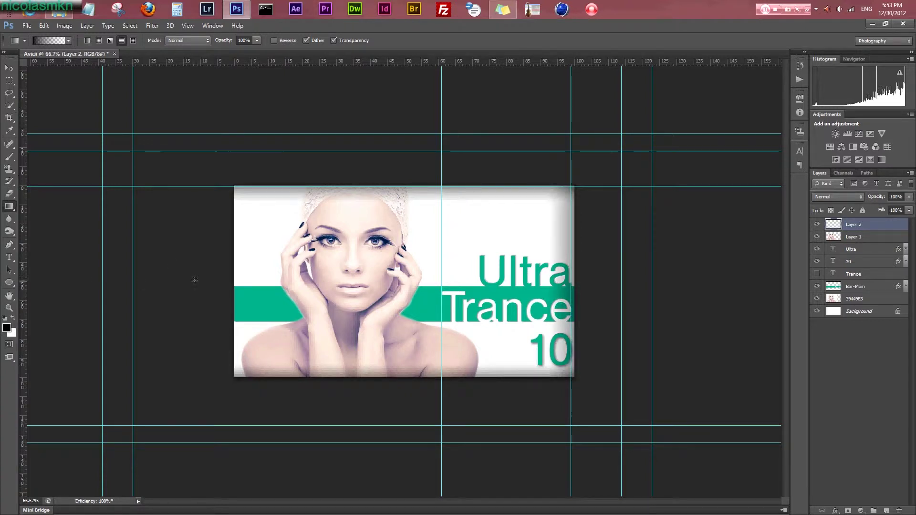
pyautogui.moveTo(206, 280); pyautogui.dragTo(250, 281)
pyautogui.moveTo(193, 286); pyautogui.dragTo(242, 280)
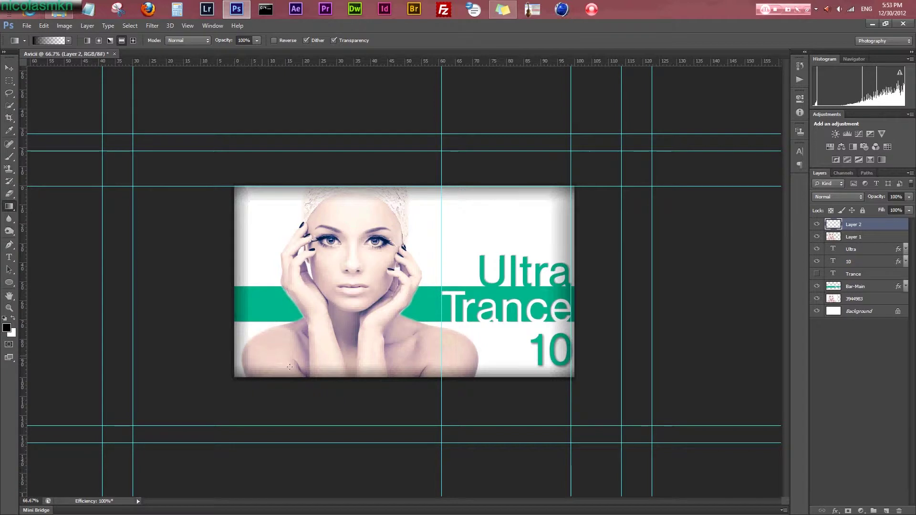
pyautogui.moveTo(358, 396); pyautogui.dragTo(359, 396)
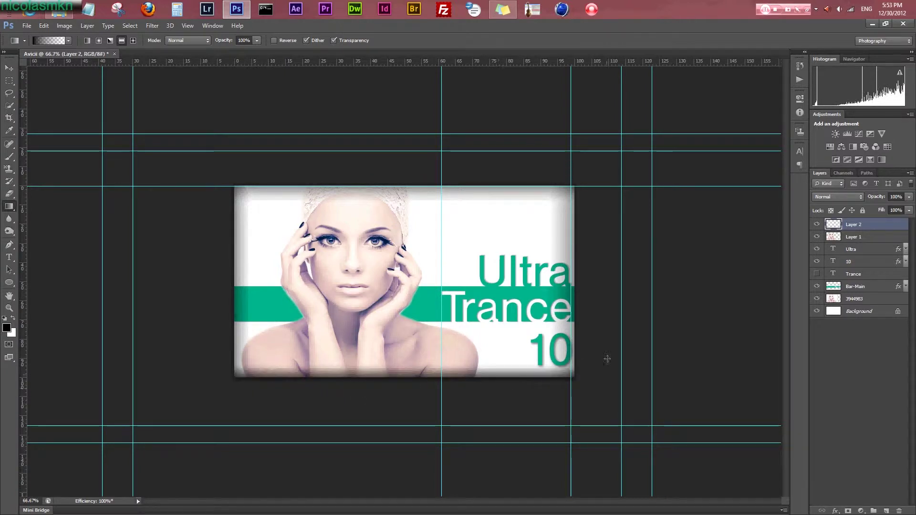
pyautogui.moveTo(429, 194); pyautogui.dragTo(429, 193)
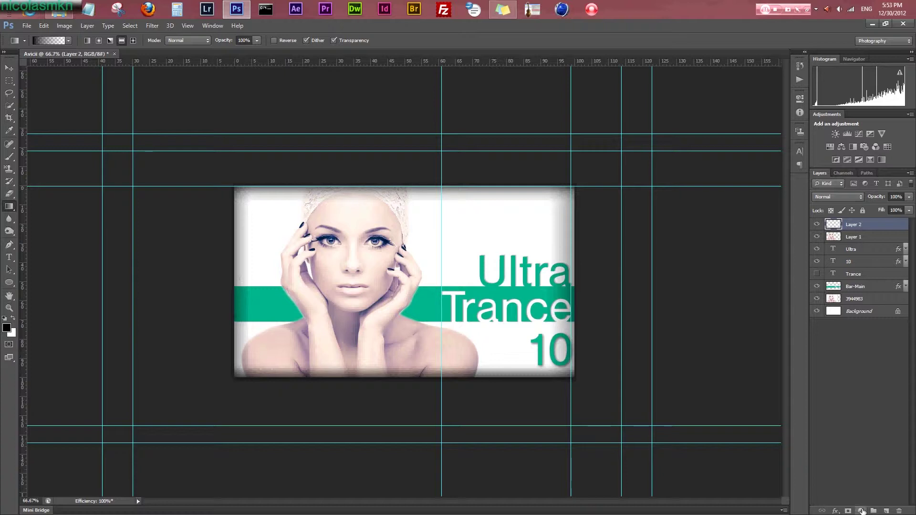
# Add Levels, Hue/Saturation and Brightness/Contrast adjustment layers above Layer 2, and open the Levels 1 settings
pyautogui.click(861, 511)
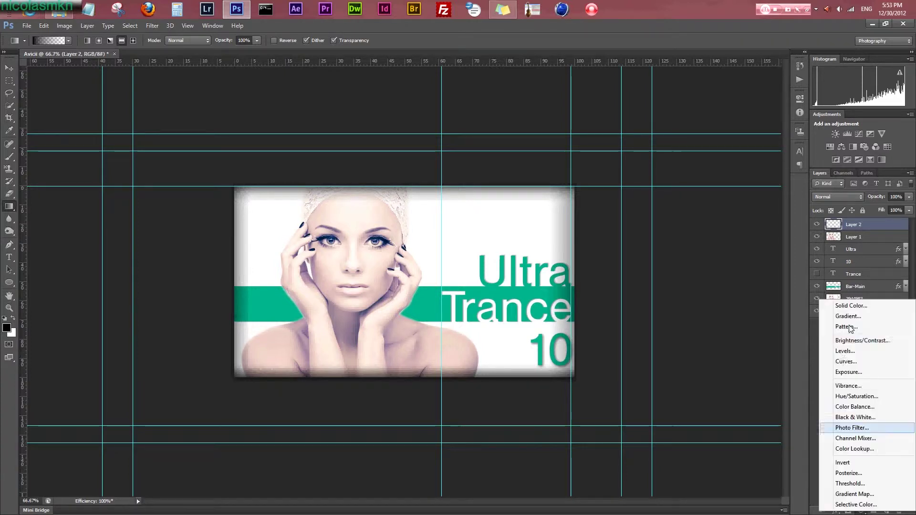
pyautogui.click(846, 351)
pyautogui.click(861, 510)
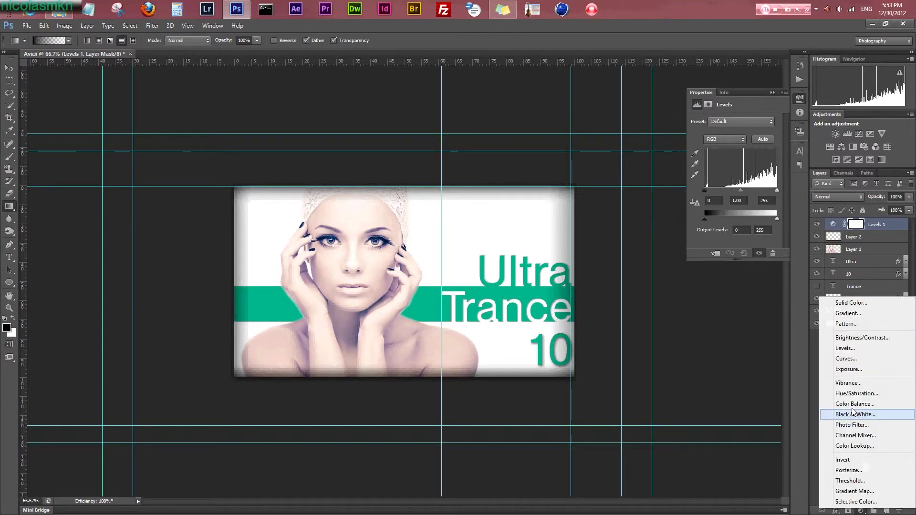
pyautogui.click(857, 394)
pyautogui.click(862, 511)
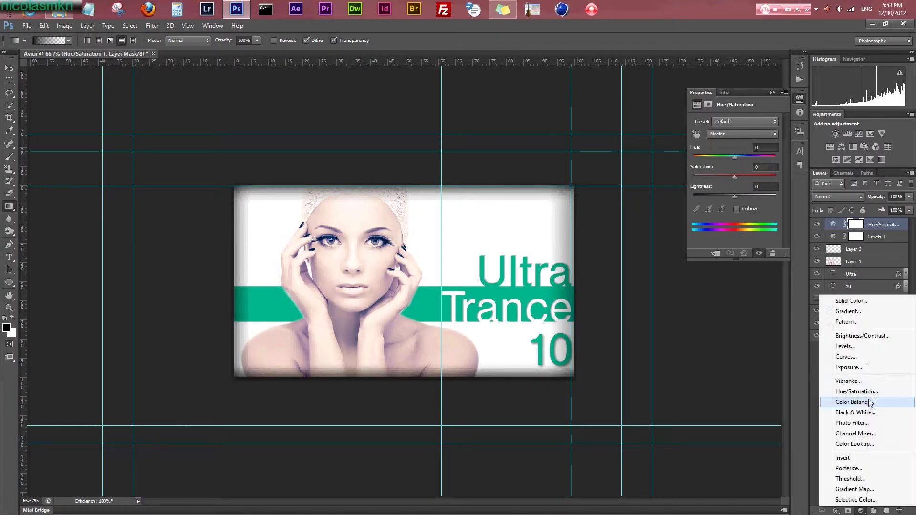
pyautogui.click(862, 336)
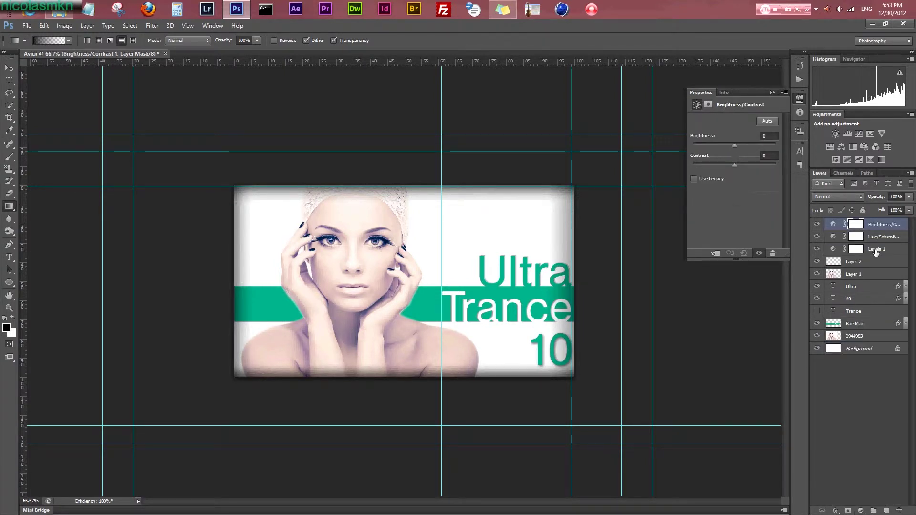
pyautogui.click(827, 250)
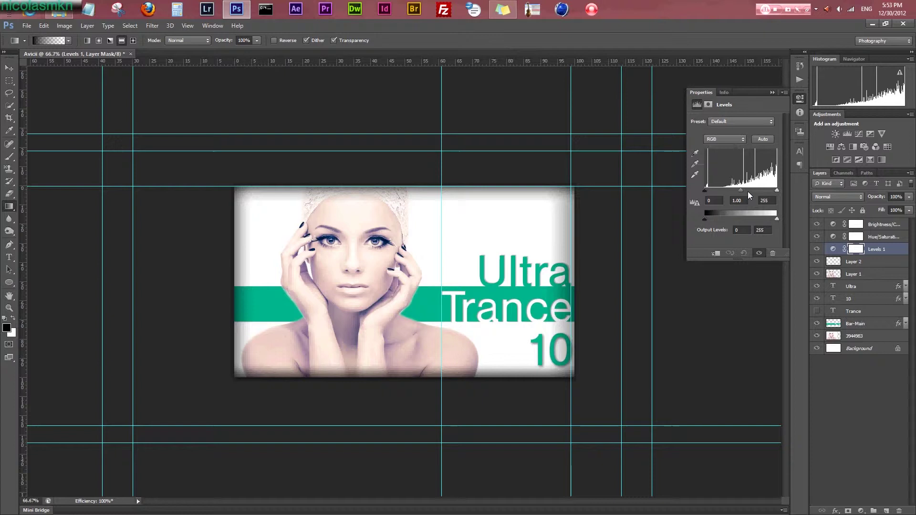
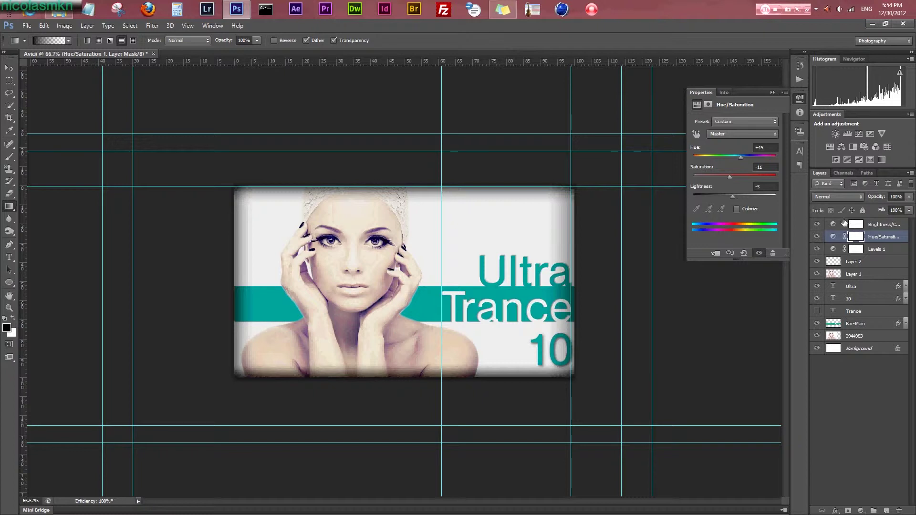
# Set the Brightness/Contrast adjustment to brightness -5 and contrast 41, and deselect the layer
pyautogui.click(856, 224)
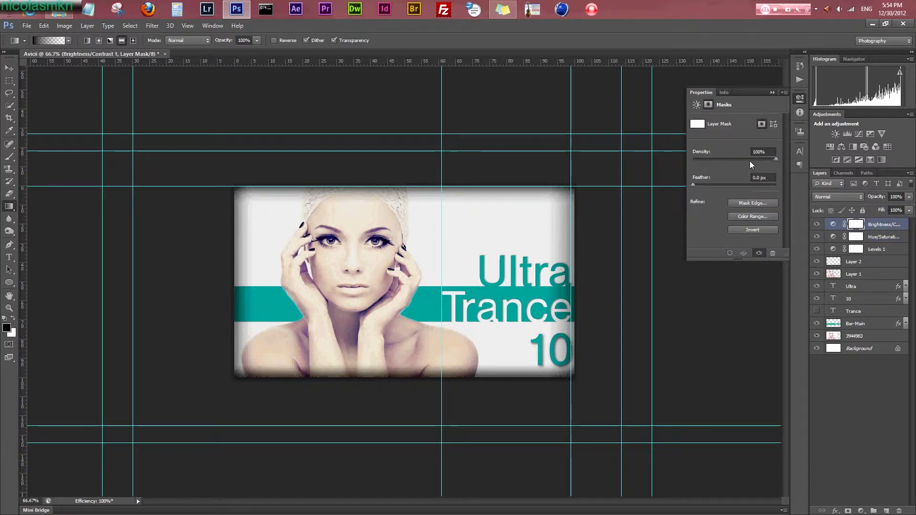
pyautogui.click(833, 225)
pyautogui.moveTo(735, 145); pyautogui.dragTo(744, 165)
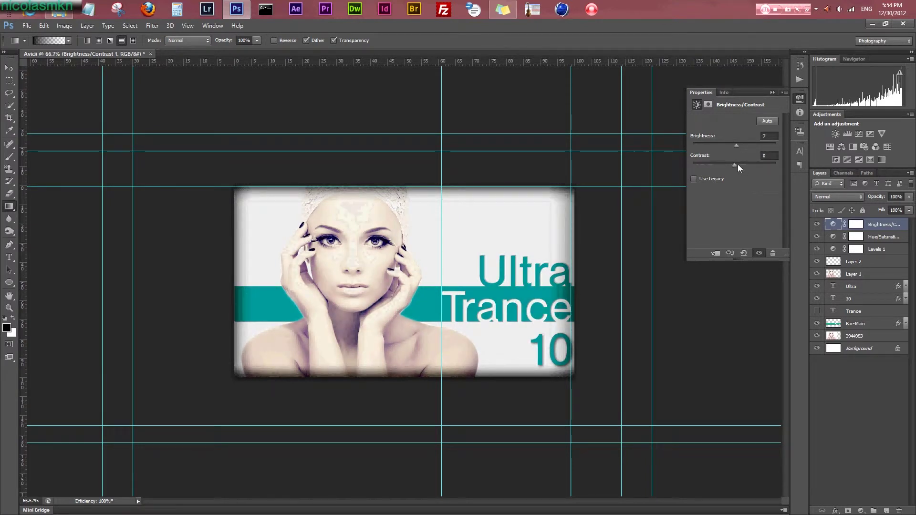
pyautogui.moveTo(744, 169); pyautogui.dragTo(727, 155)
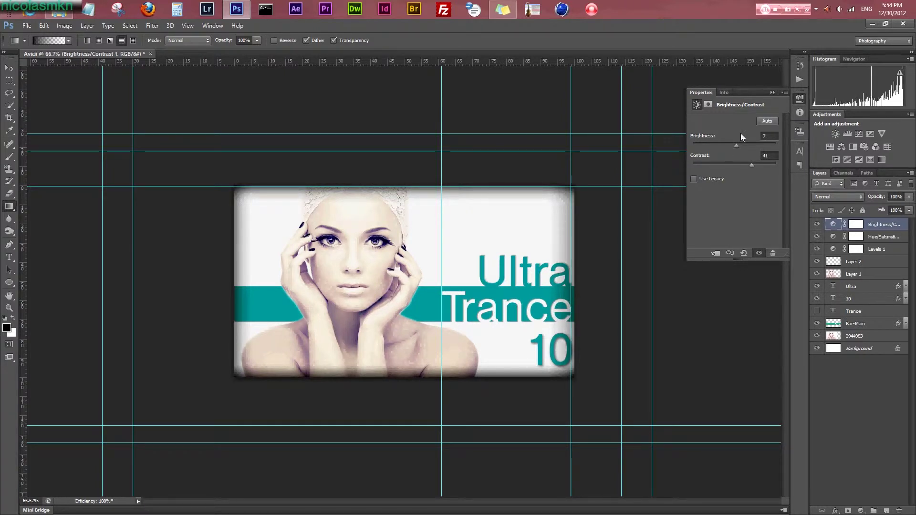
pyautogui.moveTo(735, 151); pyautogui.dragTo(734, 153)
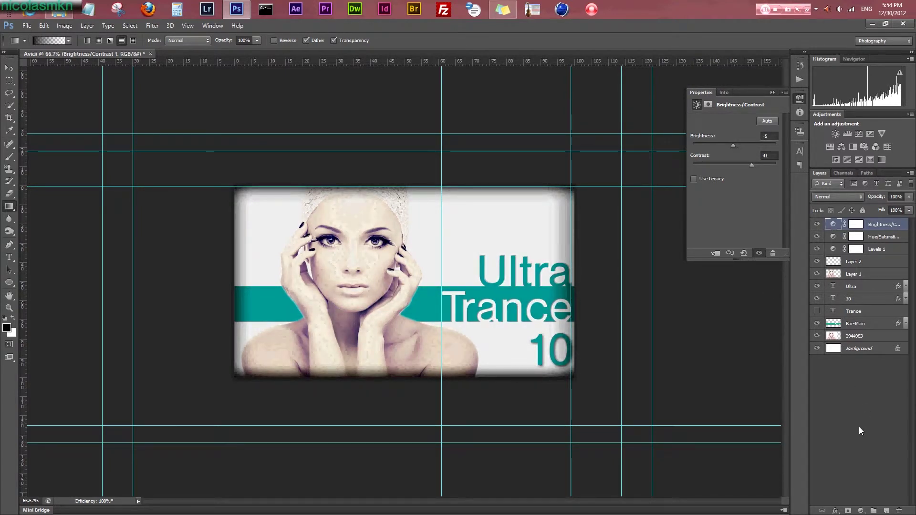
pyautogui.click(865, 375)
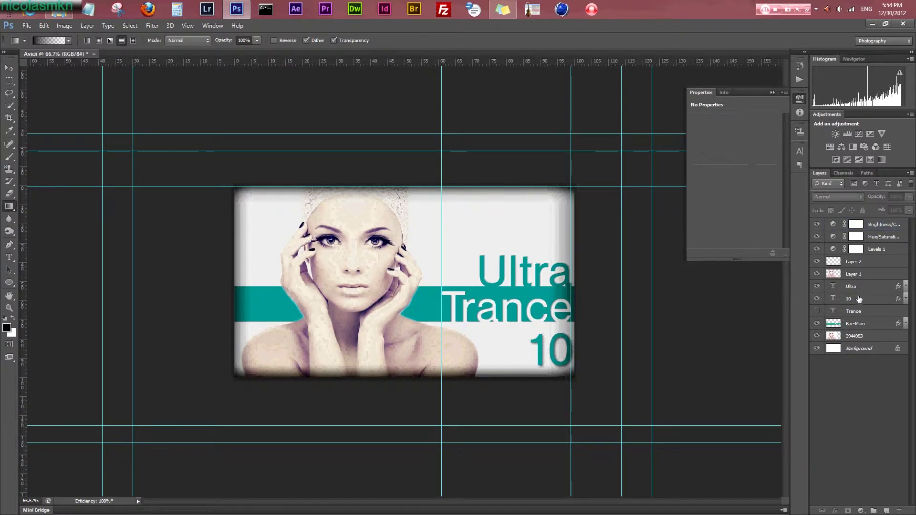
# Move Levels 1 above the other adjustments with Layer 2 on top, and place a copy of Layer 2 just above Layer 1
pyautogui.click(856, 262)
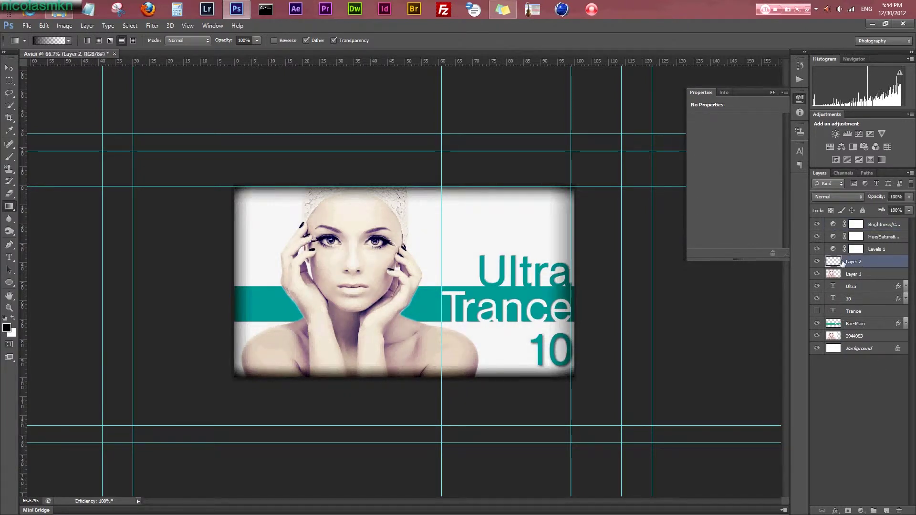
pyautogui.moveTo(849, 224); pyautogui.dragTo(849, 222)
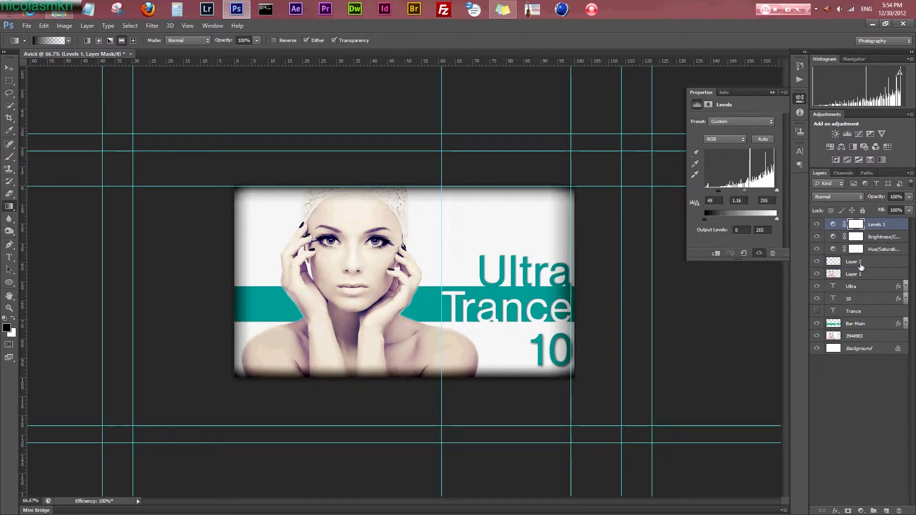
pyautogui.moveTo(861, 268); pyautogui.dragTo(860, 221)
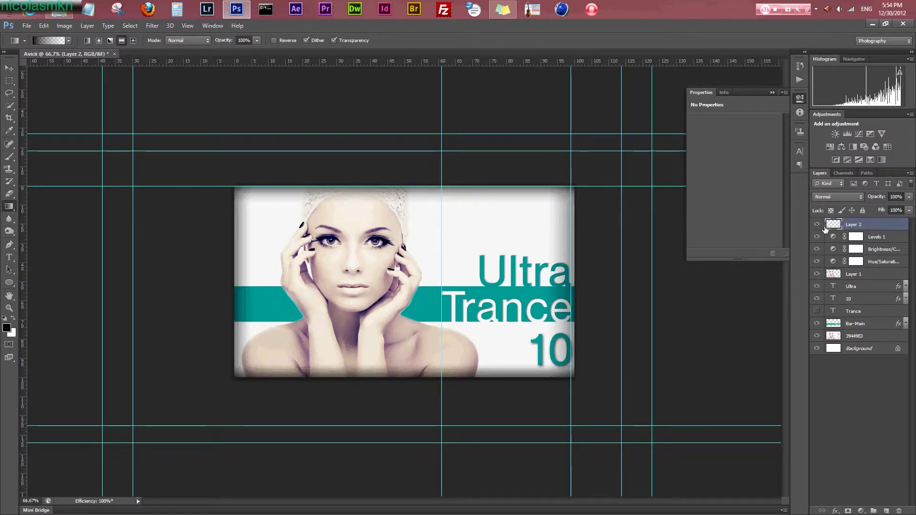
pyautogui.hotkey('ctrl', 'j')
pyautogui.moveTo(859, 225); pyautogui.dragTo(849, 277)
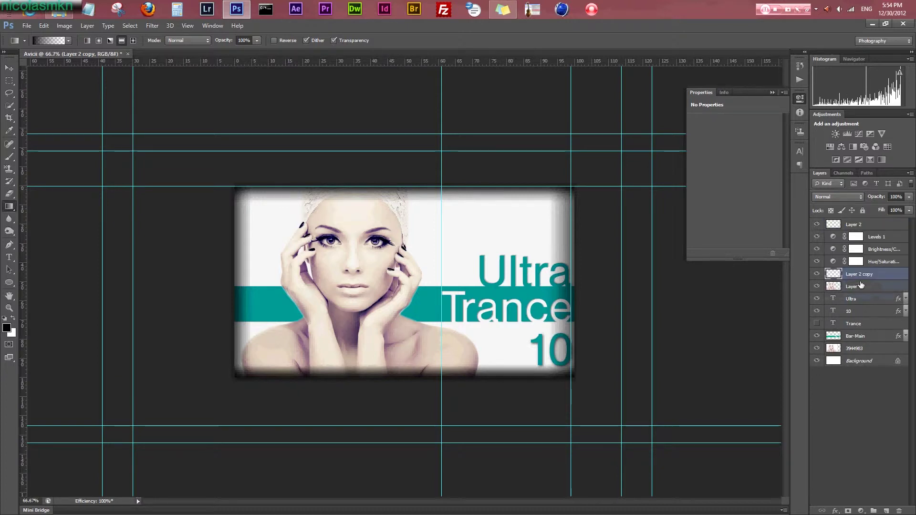
# Toggle Layer 2 and Layer 2 copy to compare the edge shading above and below the adjustment layers
pyautogui.click(818, 274)
pyautogui.click(818, 274)
pyautogui.click(817, 274)
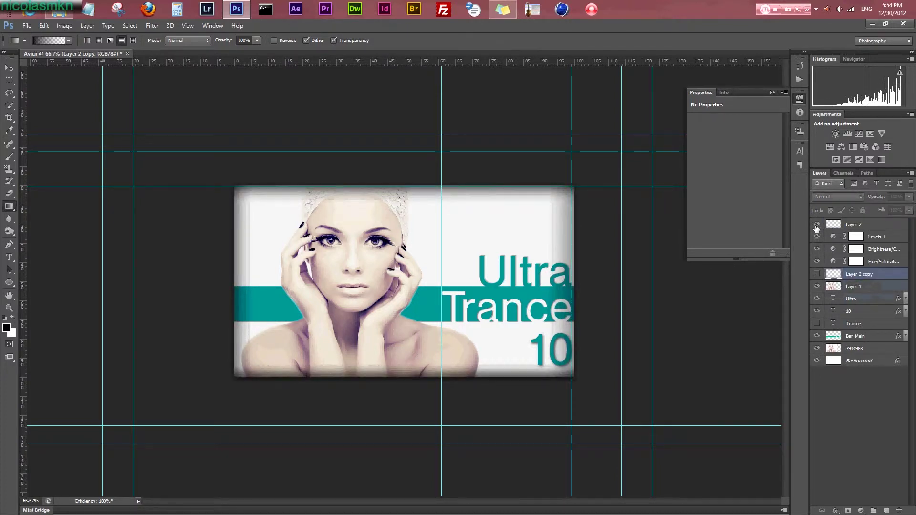
pyautogui.click(817, 224)
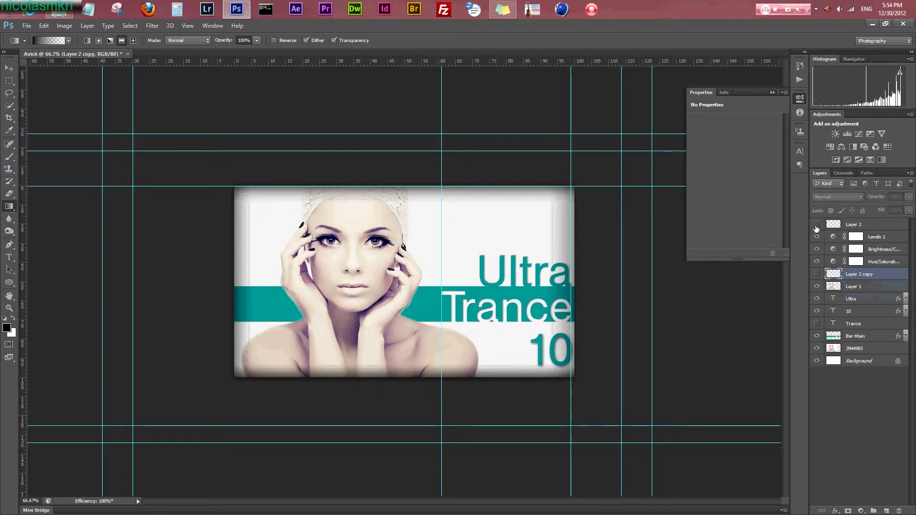
pyautogui.click(817, 274)
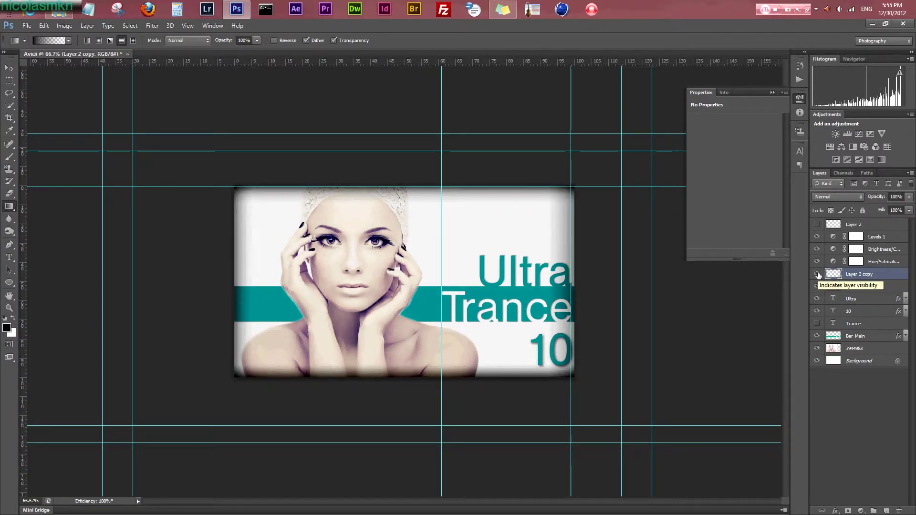
pyautogui.click(817, 225)
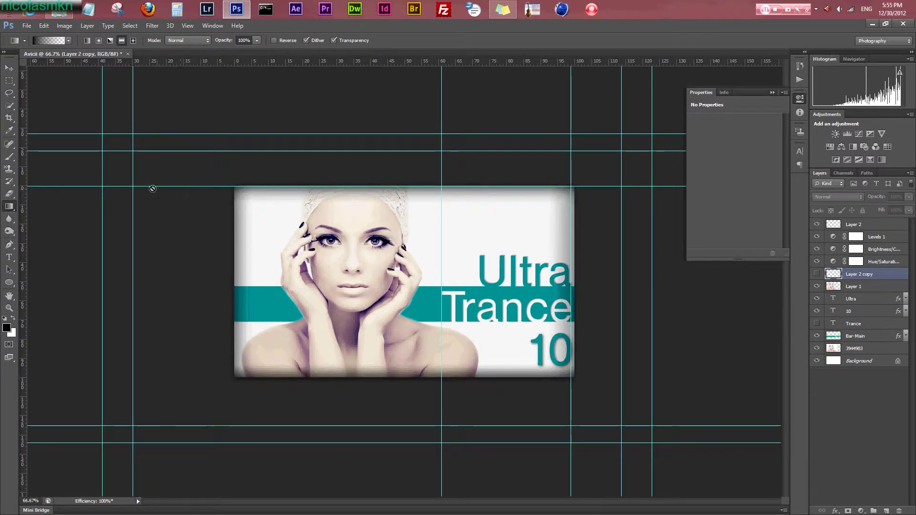
# Hide and show the Levels, Brightness/Contrast and Hue/Saturation layers to compare the cover with and without the adjustments
pyautogui.moveTo(817, 237); pyautogui.dragTo(817, 265)
pyautogui.click(817, 261)
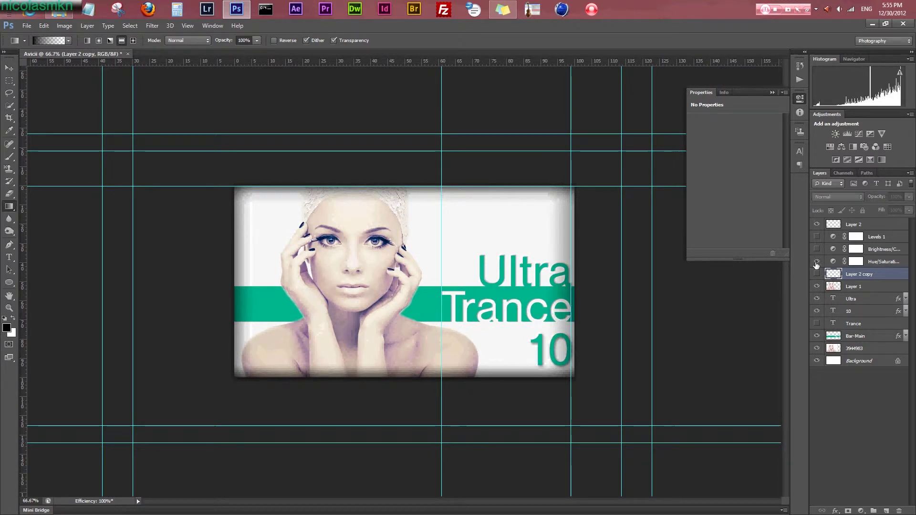
pyautogui.click(817, 250)
pyautogui.click(817, 237)
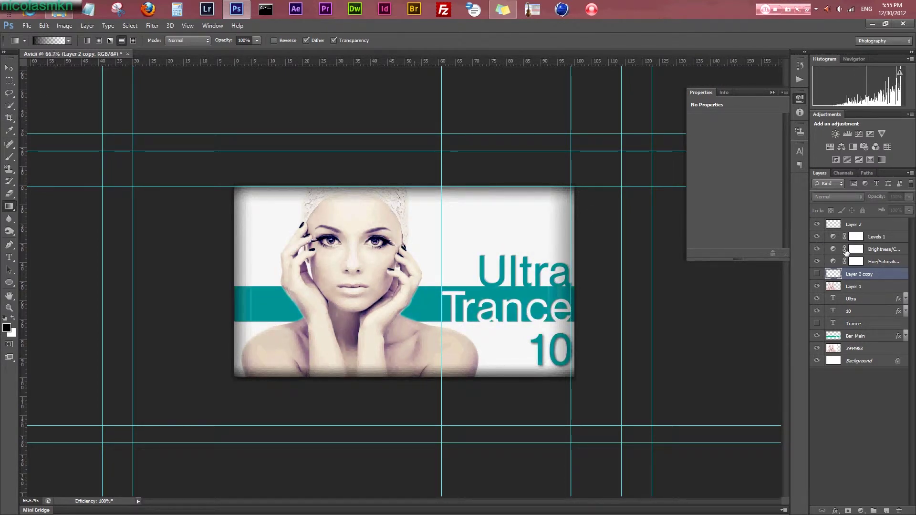
# Hide and show Layer 2 and Layer 2 copy once more to judge the edge shading, leaving only Layer 2 shown
pyautogui.click(817, 225)
pyautogui.click(817, 274)
pyautogui.click(816, 274)
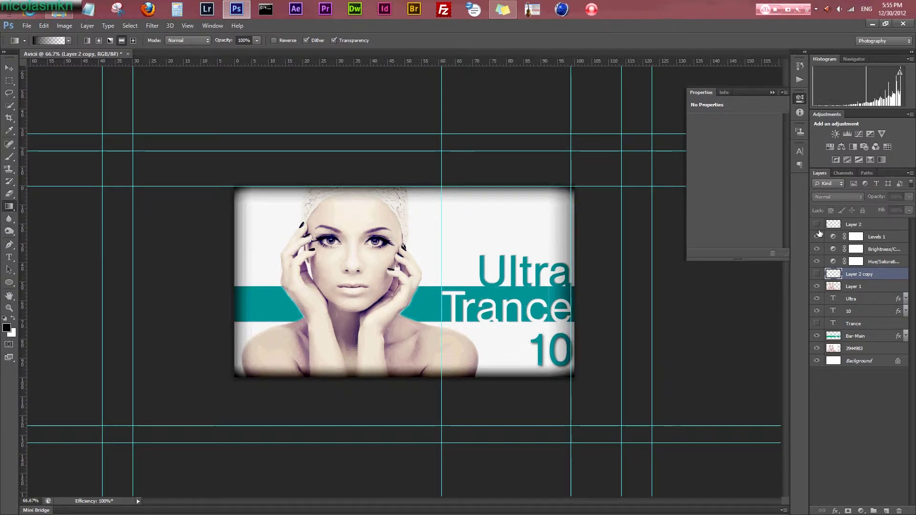
pyautogui.click(816, 225)
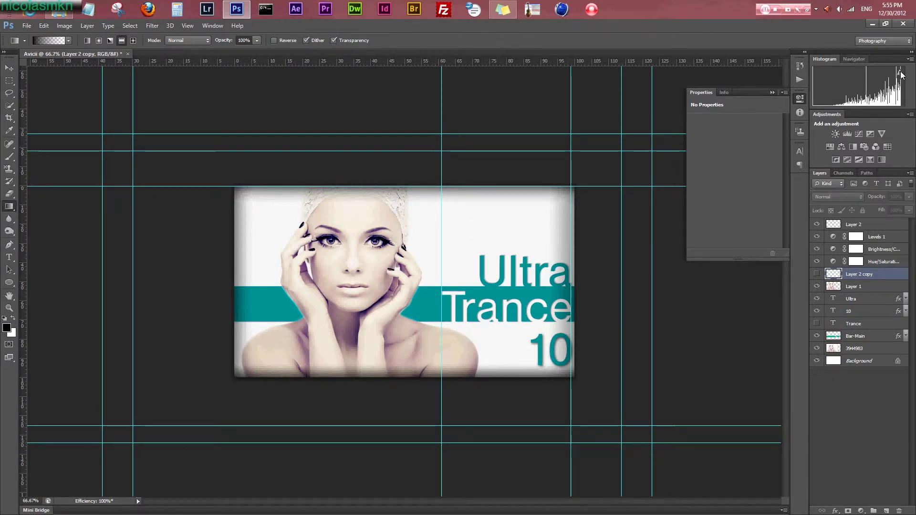
# Start saving a copy of the cover with the file format set to JPEG
pyautogui.click(27, 27)
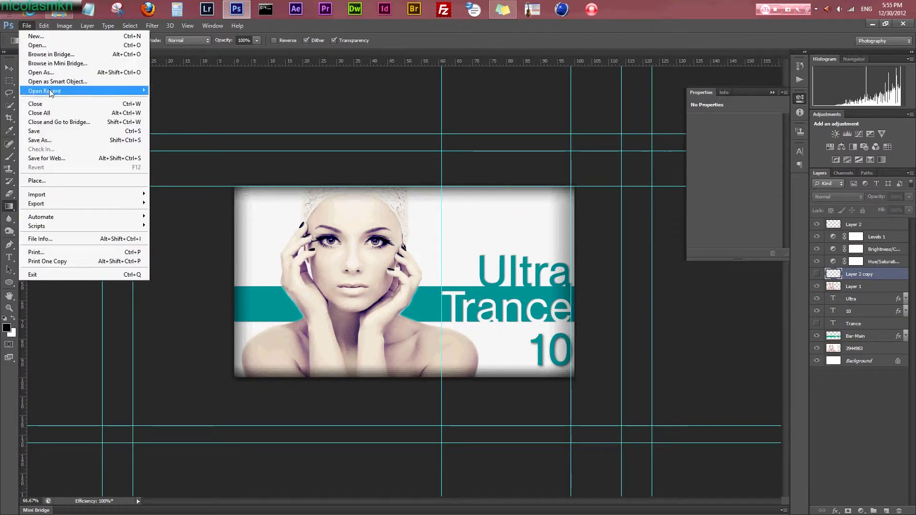
pyautogui.click(40, 140)
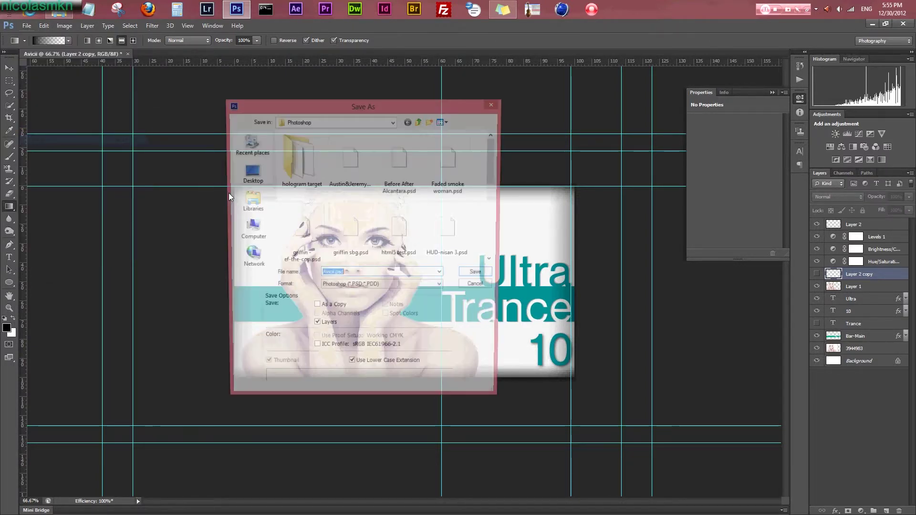
pyautogui.click(381, 287)
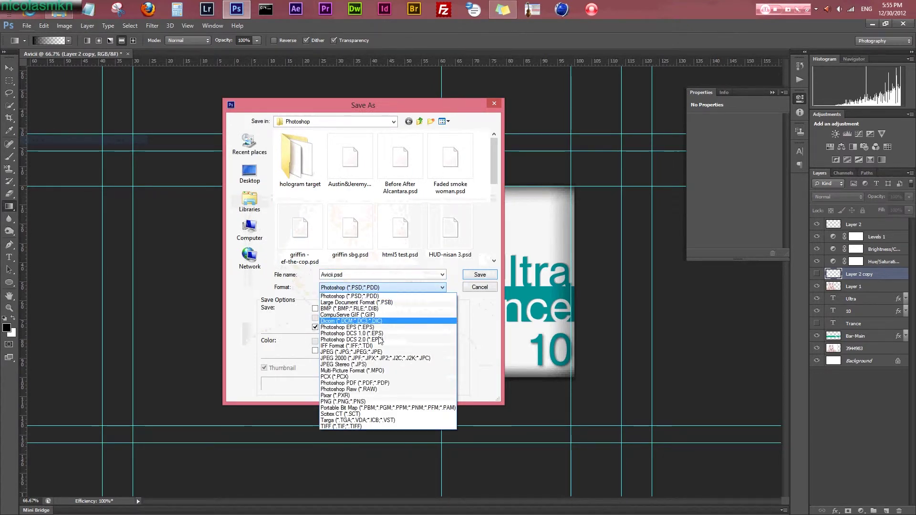
pyautogui.click(350, 351)
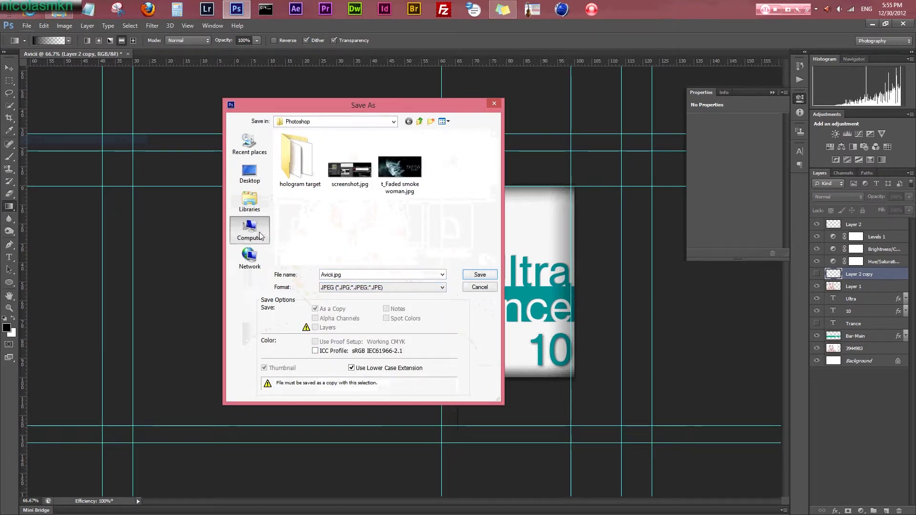
# Choose the #1-Avicii Music Cover folder under Documents, Adobe CS6, after effects cs6, Projects, Tuts, Photoshop CS6 as the save location
pyautogui.click(260, 236)
pyautogui.doubleClick(315, 152)
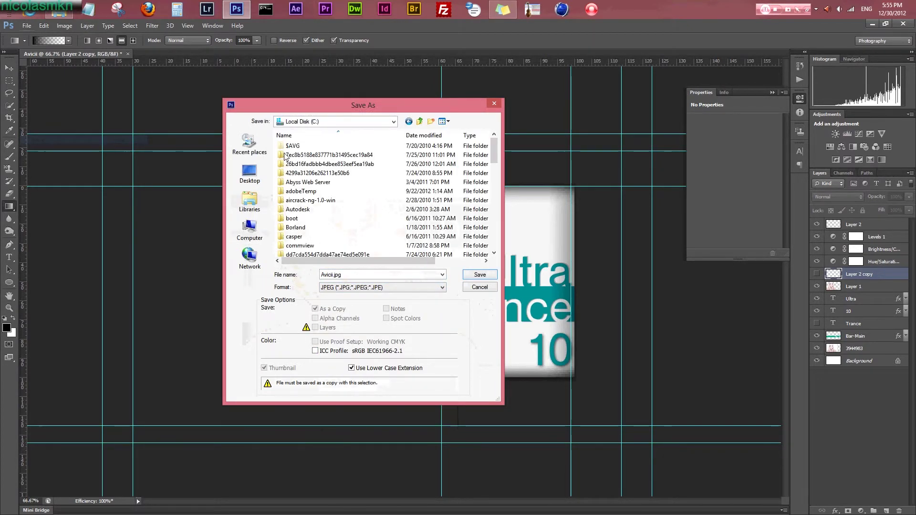
pyautogui.click(251, 201)
pyautogui.doubleClick(393, 139)
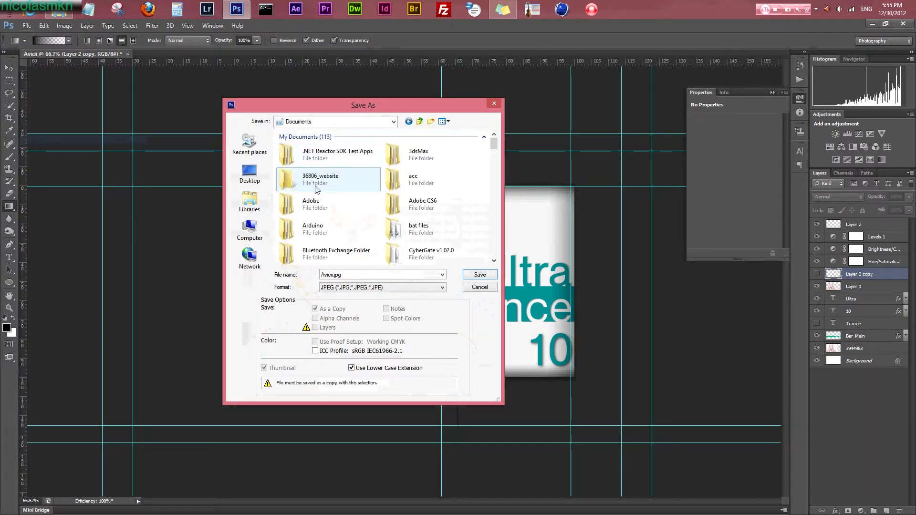
pyautogui.doubleClick(422, 201)
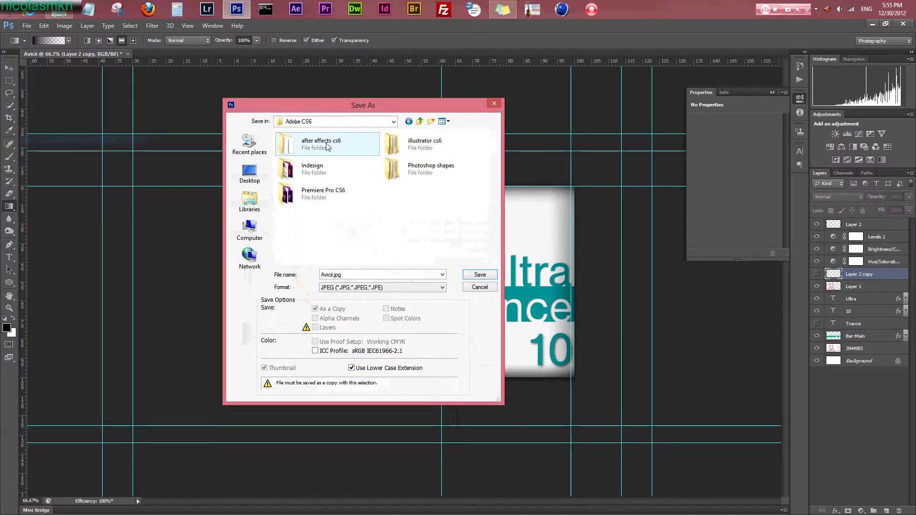
pyautogui.doubleClick(327, 147)
pyautogui.doubleClick(309, 157)
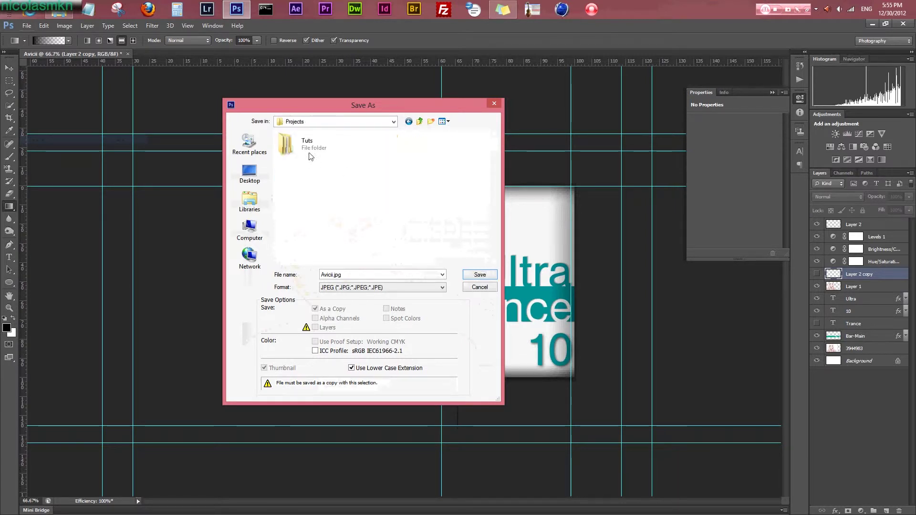
pyautogui.doubleClick(309, 157)
pyautogui.doubleClick(317, 157)
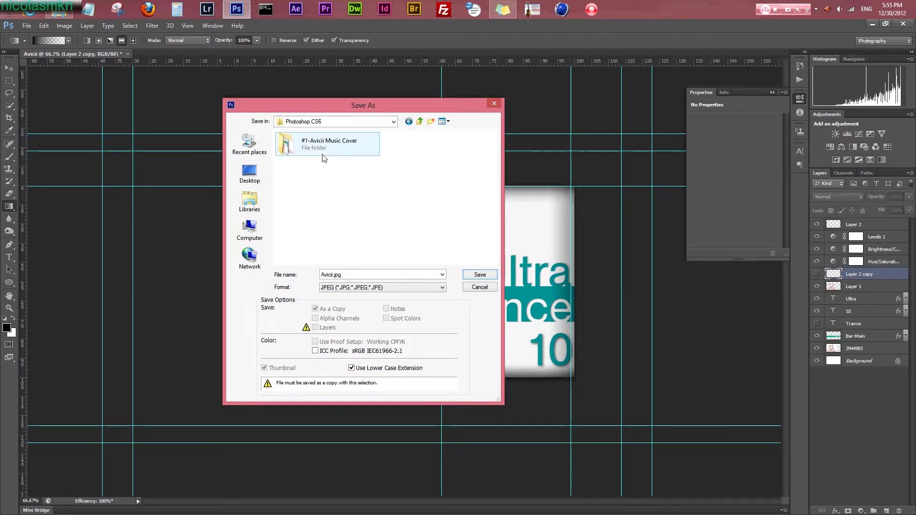
pyautogui.doubleClick(323, 151)
# Save the image as Avicii.jpg with quality 12 (Maximum) and the Baseline ("Standard") format option
pyautogui.doubleClick(332, 274)
pyautogui.click(330, 274)
pyautogui.click(479, 275)
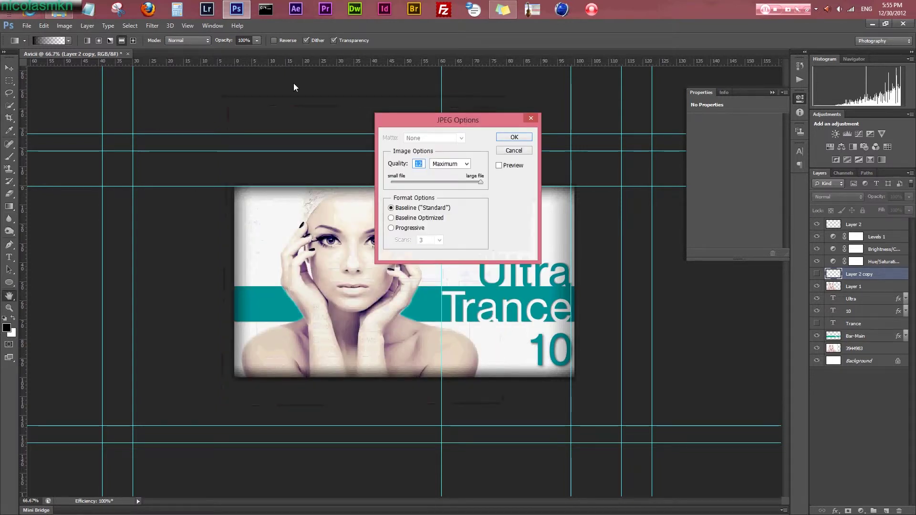
pyautogui.click(512, 138)
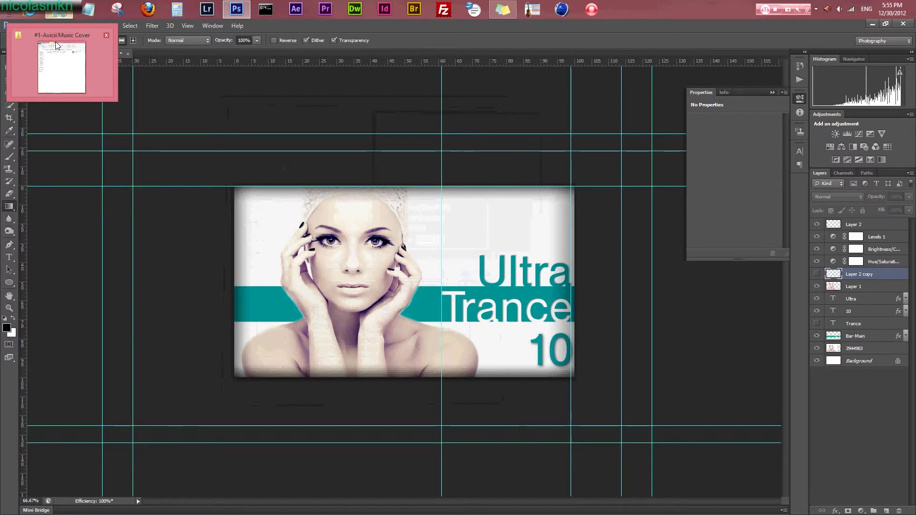
# Switch to File Explorer, compare 3-no-level_or_bright&contrast.jpg and Avicii.jpg side by side in Windows Photo Viewer, and close both images
pyautogui.click(63, 14)
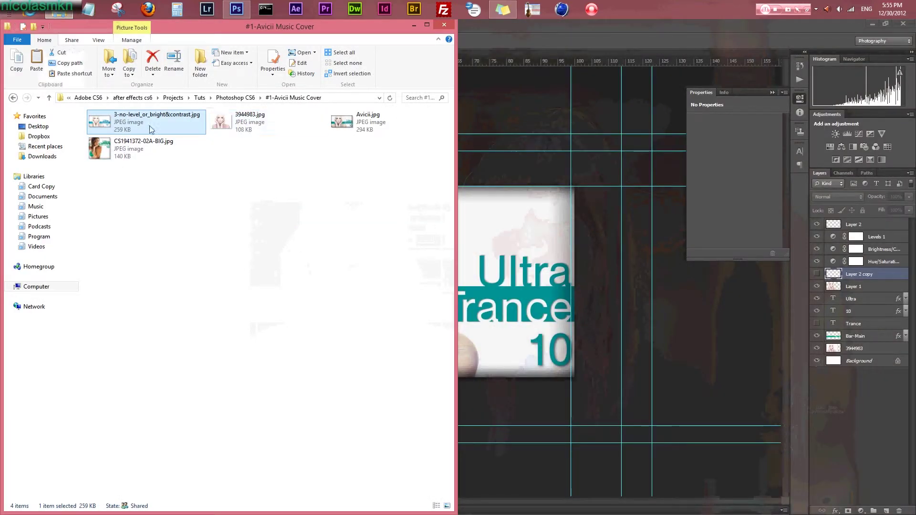
pyautogui.doubleClick(150, 129)
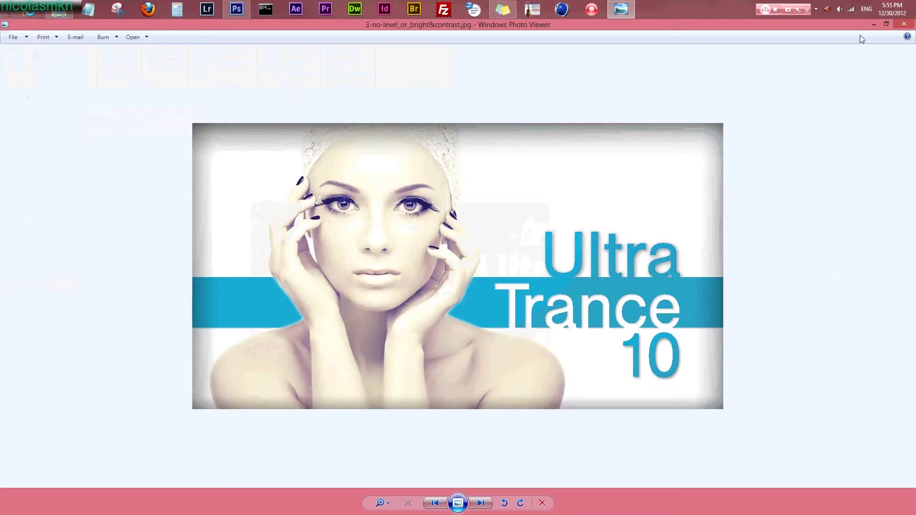
pyautogui.click(873, 25)
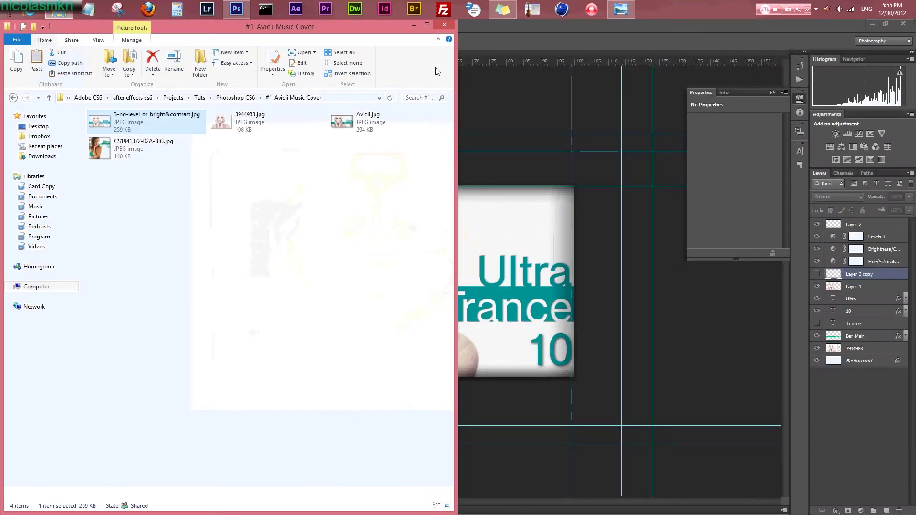
pyautogui.doubleClick(405, 115)
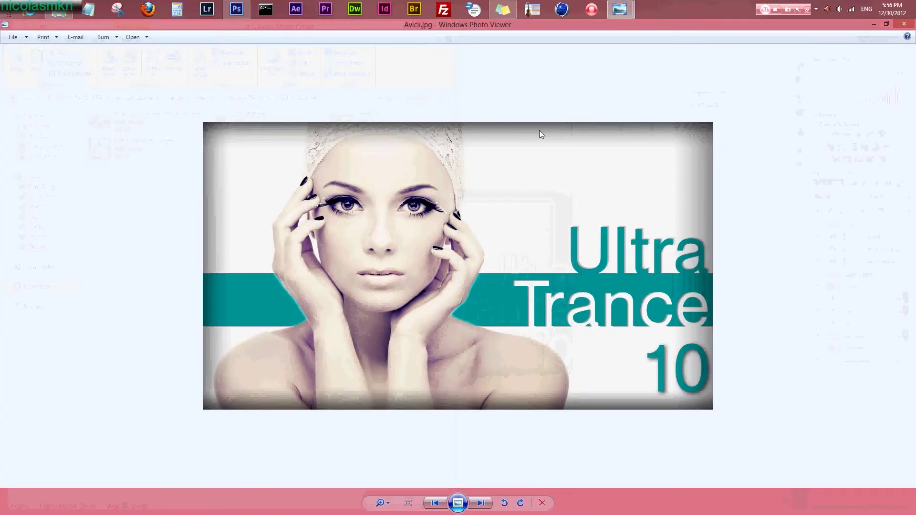
pyautogui.doubleClick(630, 23)
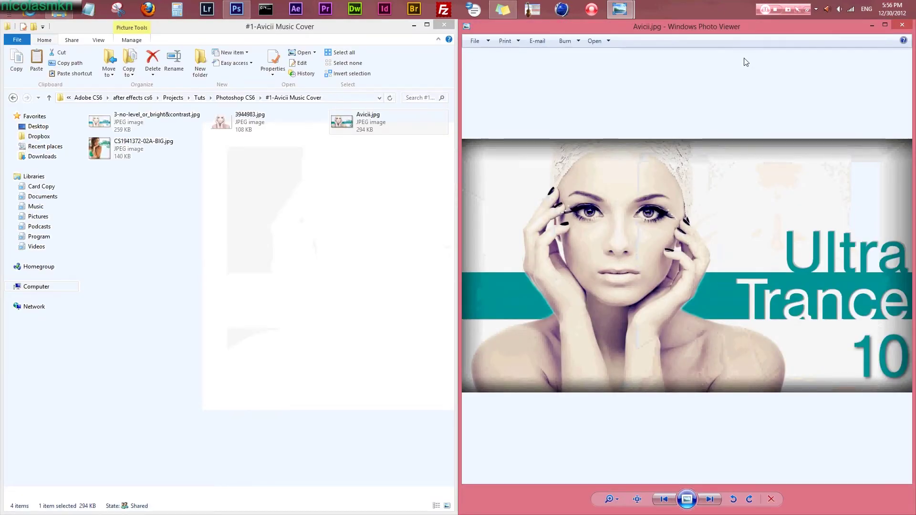
pyautogui.doubleClick(133, 121)
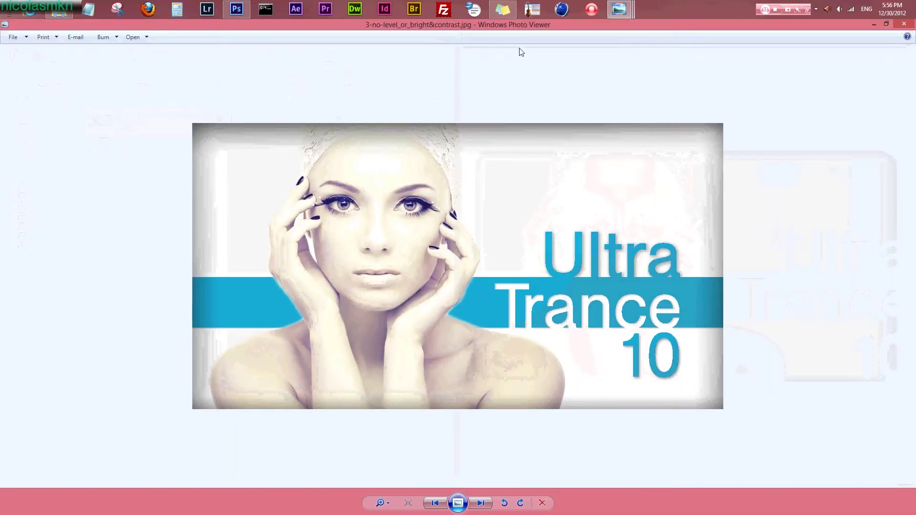
pyautogui.moveTo(535, 24); pyautogui.dragTo(1, 119)
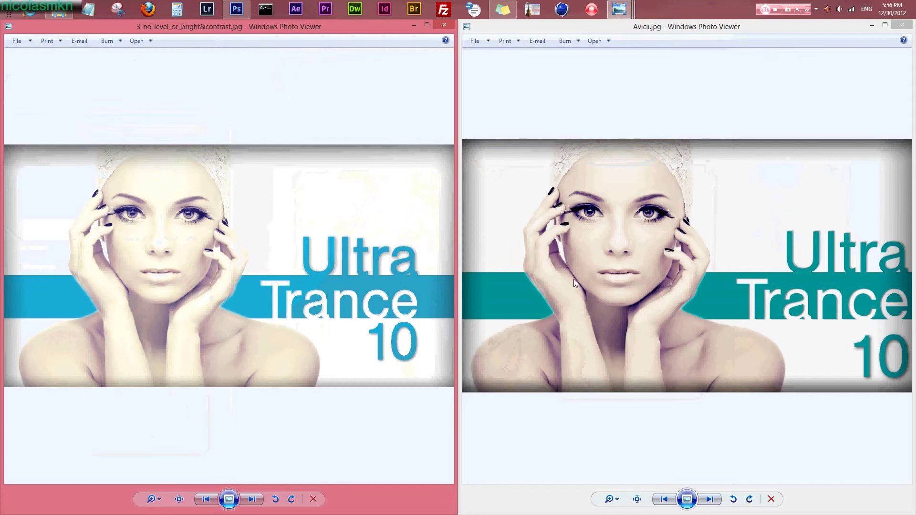
pyautogui.click(444, 27)
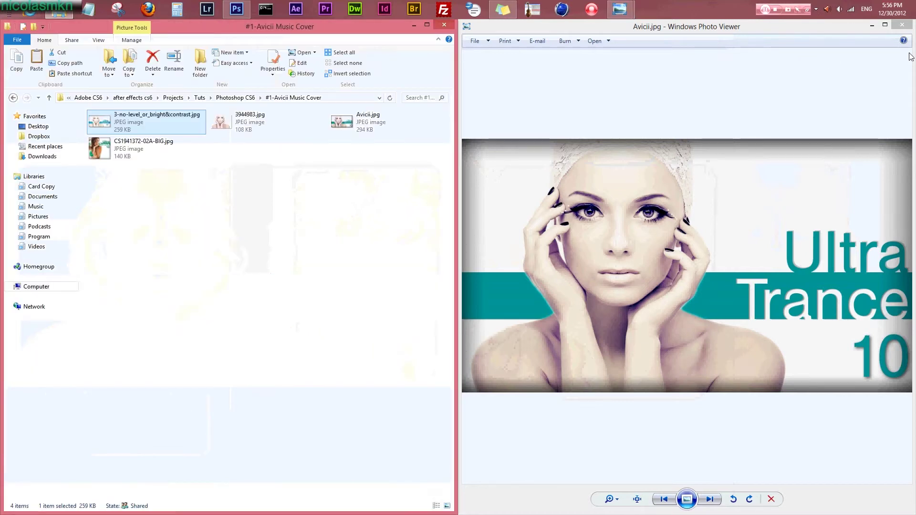
pyautogui.click(902, 25)
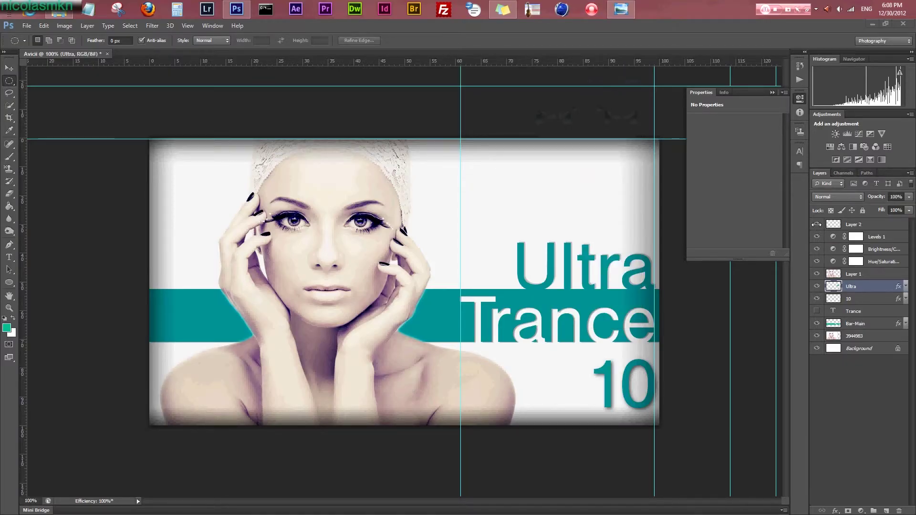
# Hide Layer 2, the three adjustment layers, Layer 1, the 3944983 photo layer and the 10 layer
pyautogui.moveTo(817, 224); pyautogui.dragTo(822, 289)
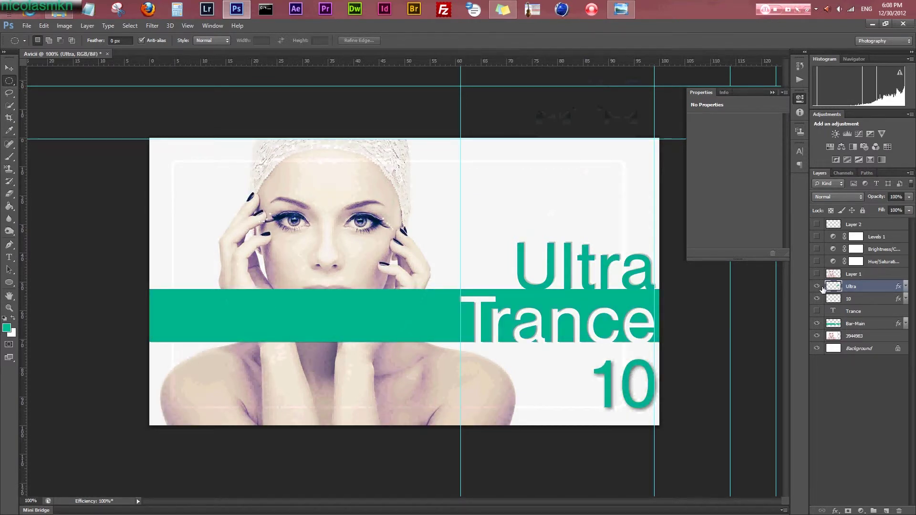
pyautogui.click(817, 336)
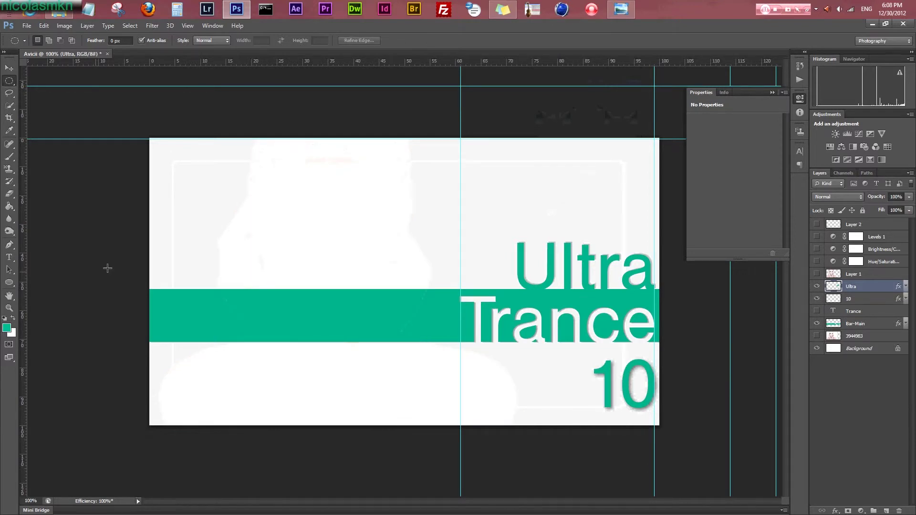
pyautogui.click(817, 298)
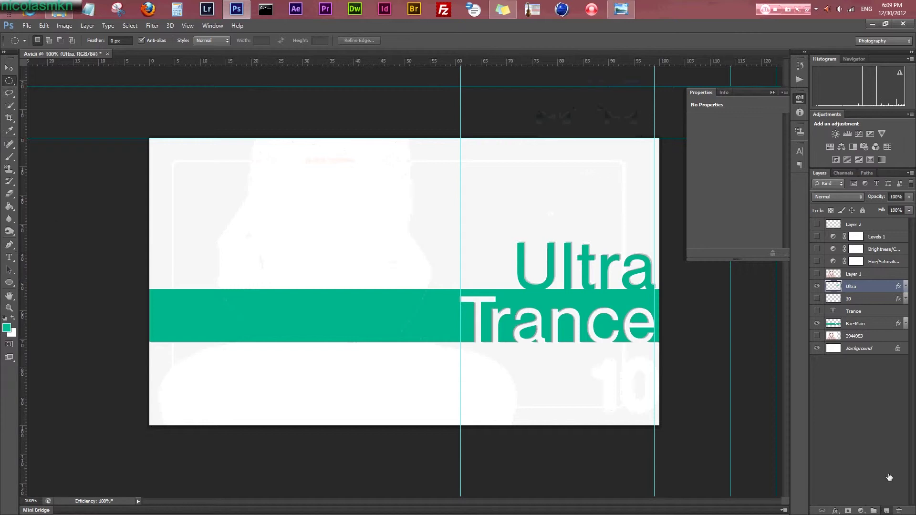
# Add a new layer directly above Background and set the foreground color to pure red
pyautogui.click(886, 510)
pyautogui.moveTo(857, 286); pyautogui.dragTo(870, 354)
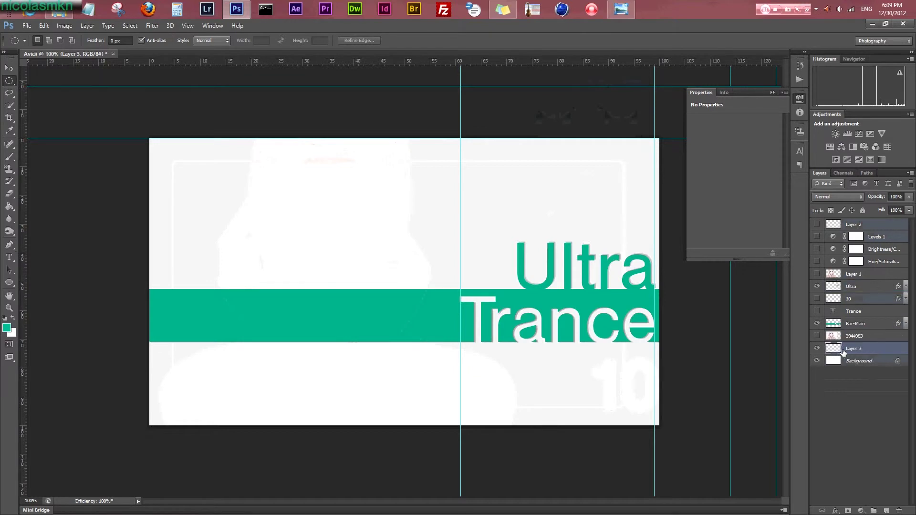
pyautogui.click(10, 330)
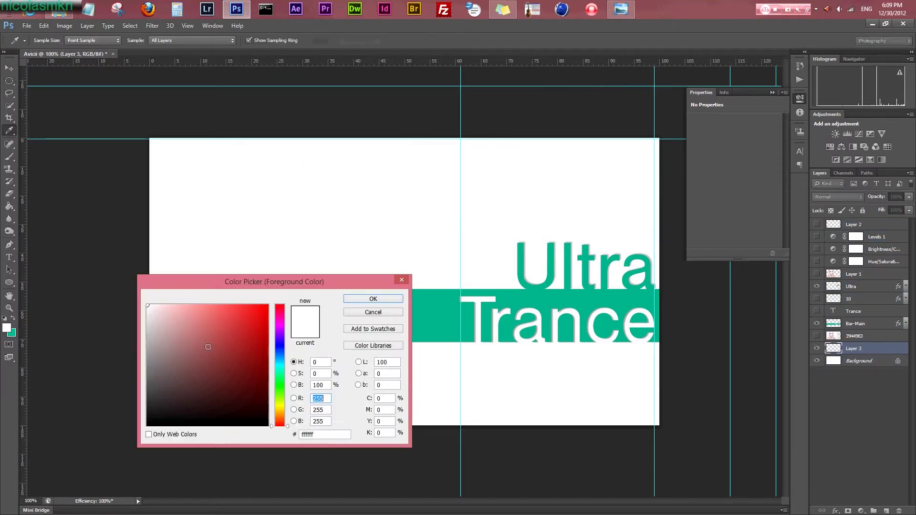
pyautogui.click(268, 305)
pyautogui.click(373, 298)
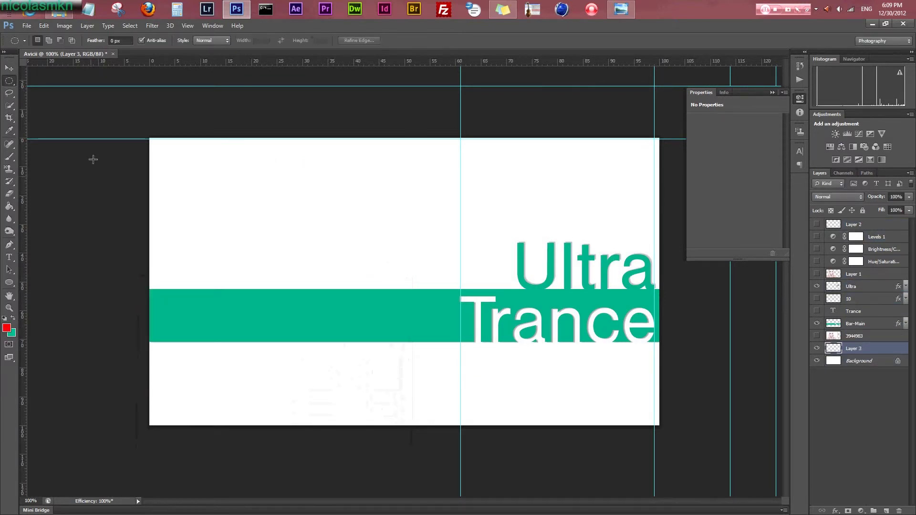
# Draw an elliptical selection about 97.5% wide and 78.8% high, extending past the canvas edge, and fill it with red on Layer 3
pyautogui.moveTo(63, 140); pyautogui.dragTo(561, 366)
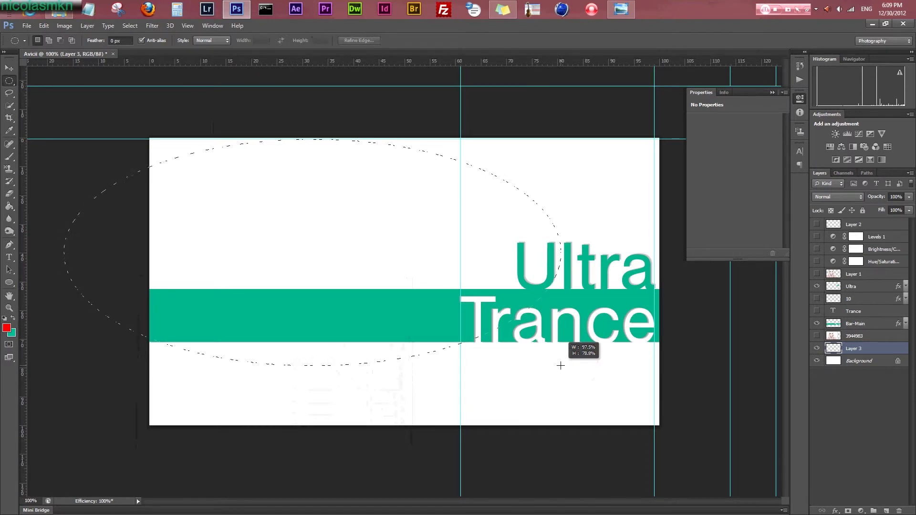
pyautogui.moveTo(560, 366); pyautogui.dragTo(561, 365)
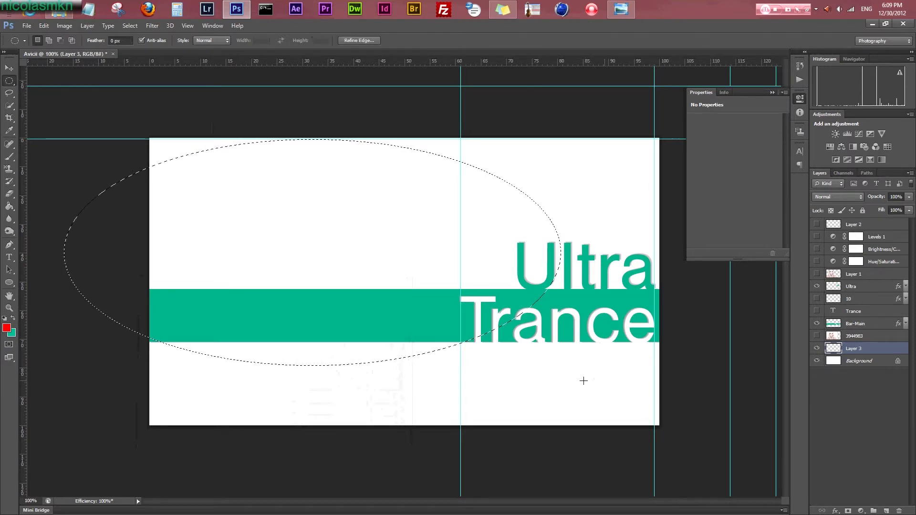
pyautogui.click(9, 205)
pyautogui.click(253, 263)
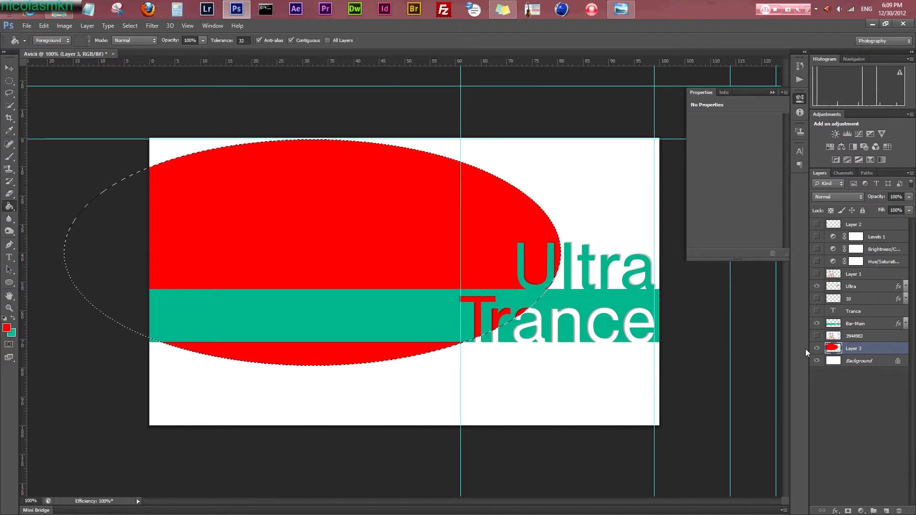
# Hide the red Layer 3 and copy the part of Bar-Main inside the ellipse selection to a new layer
pyautogui.click(837, 392)
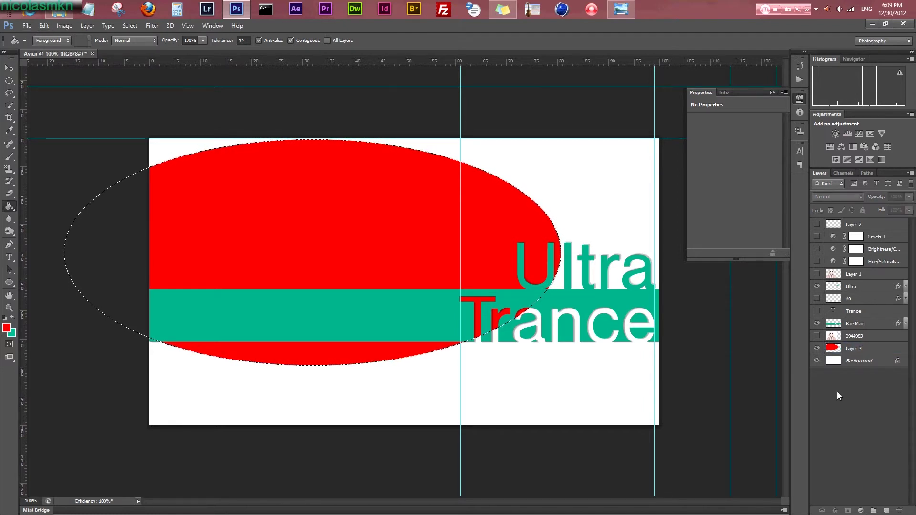
pyautogui.click(816, 348)
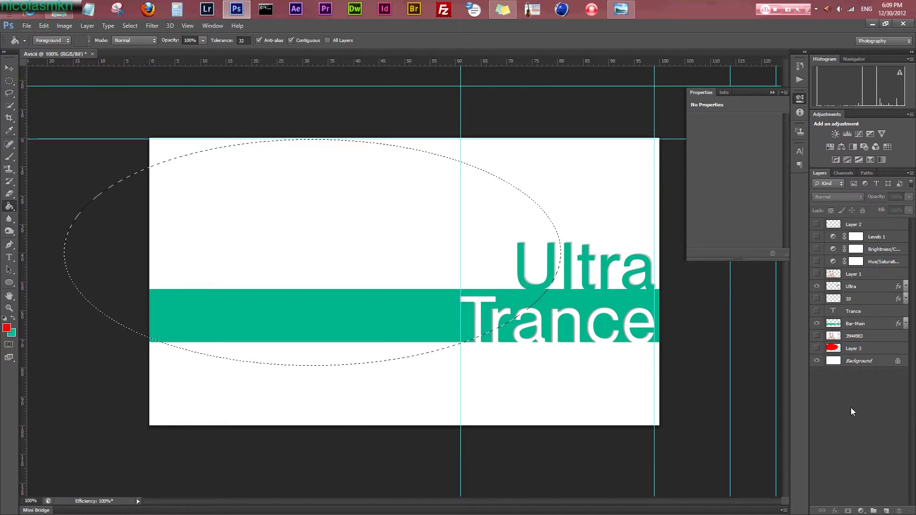
pyautogui.click(850, 325)
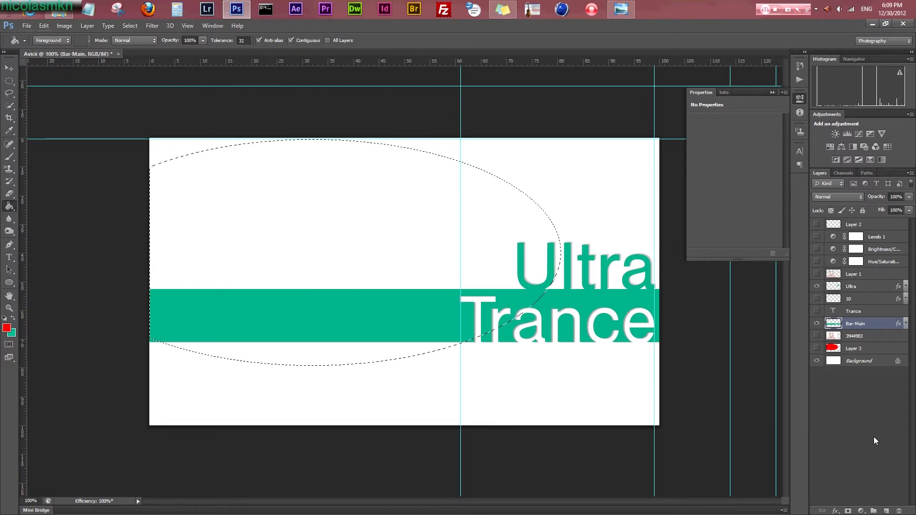
pyautogui.hotkey('ctrl', 'j')
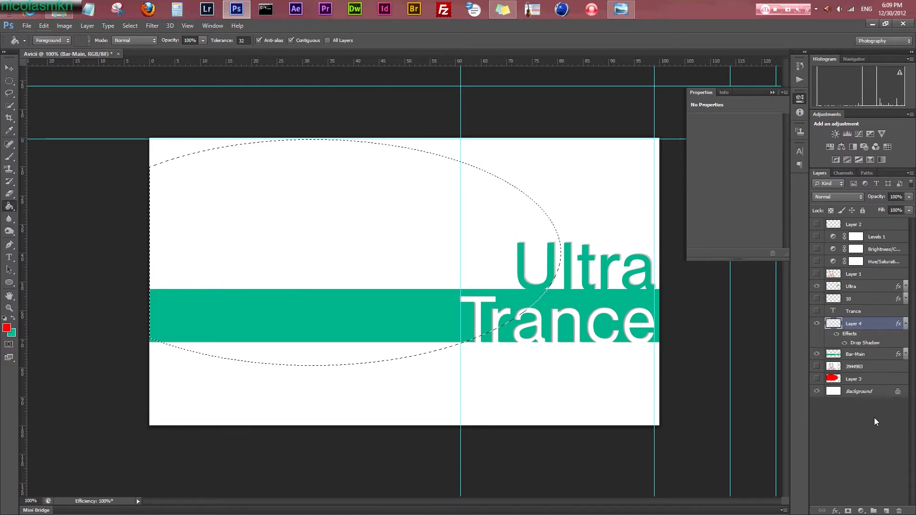
# Load the ellipse of Layer 3 as a selection and copy the part of Ultra inside it to a new layer
pyautogui.keyDown('ctrl'); pyautogui.click(839, 289); pyautogui.keyUp('ctrl')
pyautogui.click(857, 288)
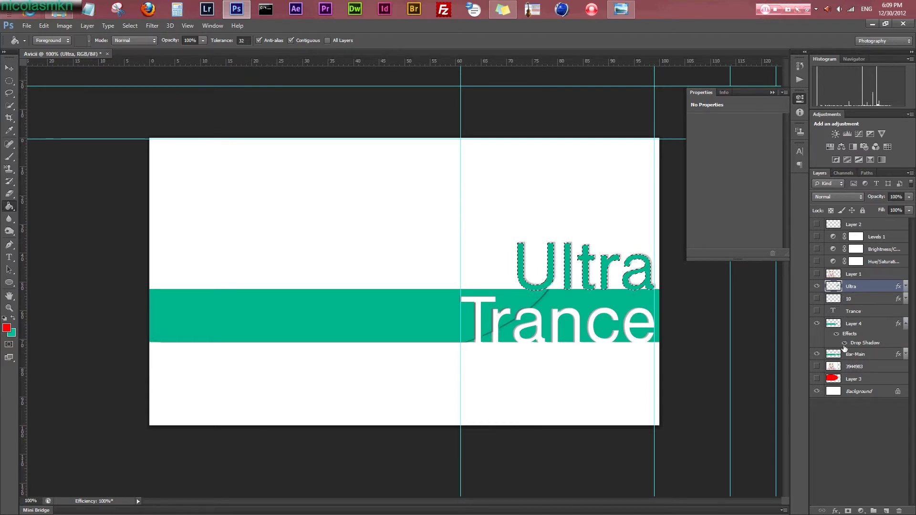
pyautogui.keyDown('ctrl'); pyautogui.click(829, 379); pyautogui.keyUp('ctrl')
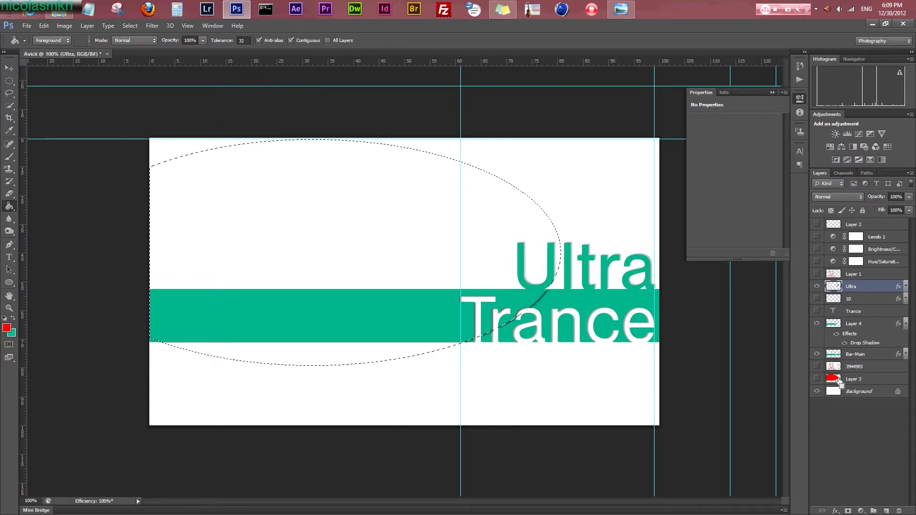
pyautogui.hotkey('ctrl', 'j')
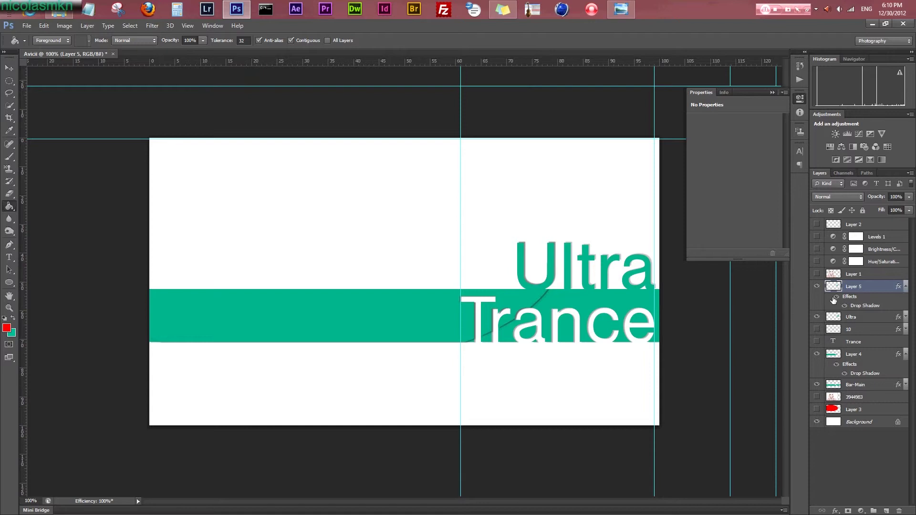
# Hide the layer effects of the copied Ultra and bar pieces, and rename those layers U-mid and mid bar
pyautogui.click(836, 297)
pyautogui.click(835, 365)
pyautogui.doubleClick(856, 287)
pyautogui.write('U-mid')
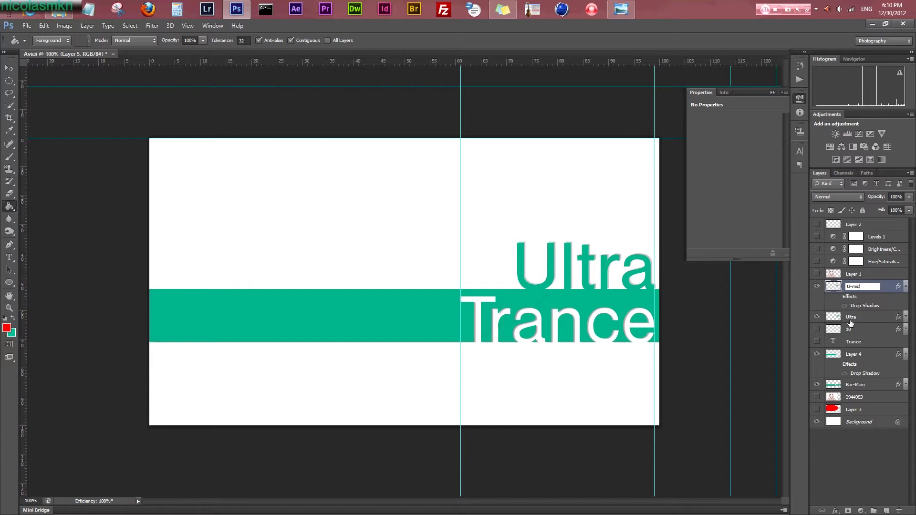
pyautogui.doubleClick(849, 356)
pyautogui.write('mid bar')
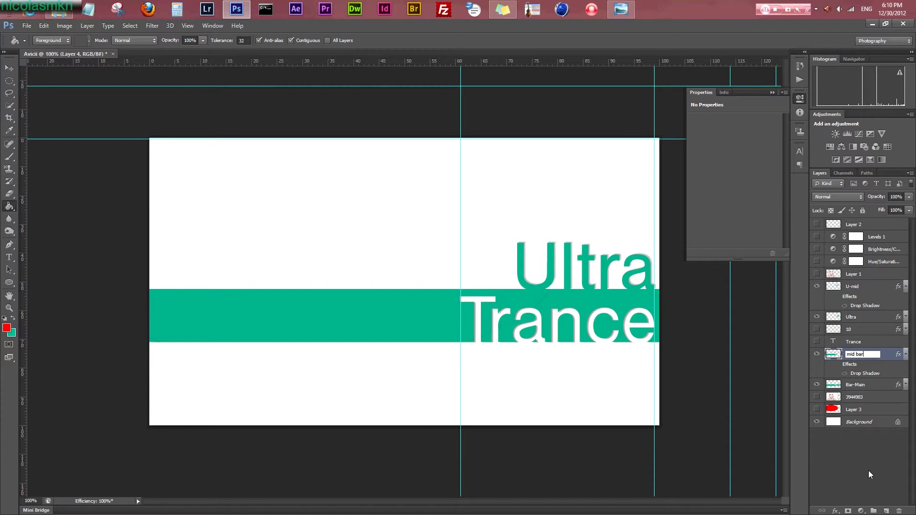
pyautogui.click(868, 470)
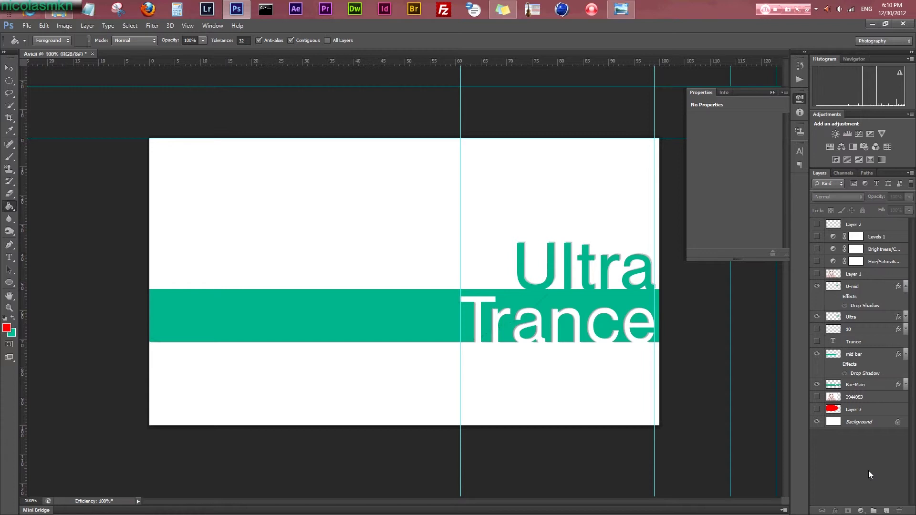
# Select the U-mid layer and set the foreground color to a slightly brighter green, #05c395
pyautogui.click(855, 318)
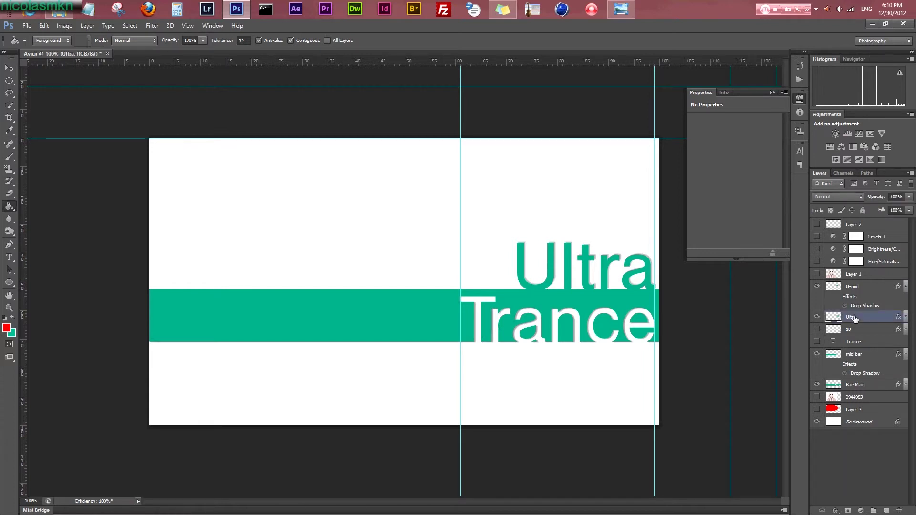
pyautogui.click(857, 289)
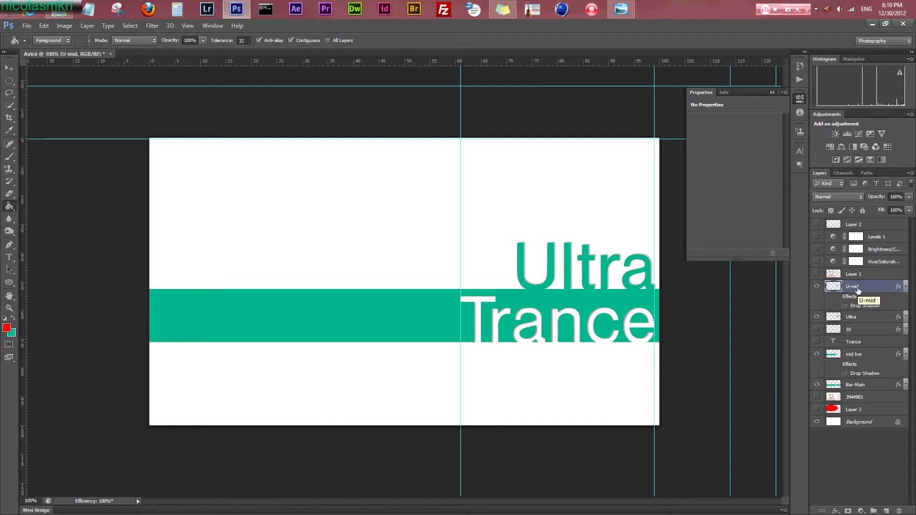
pyautogui.click(13, 319)
pyautogui.click(6, 327)
pyautogui.click(444, 330)
pyautogui.moveTo(261, 342); pyautogui.dragTo(262, 334)
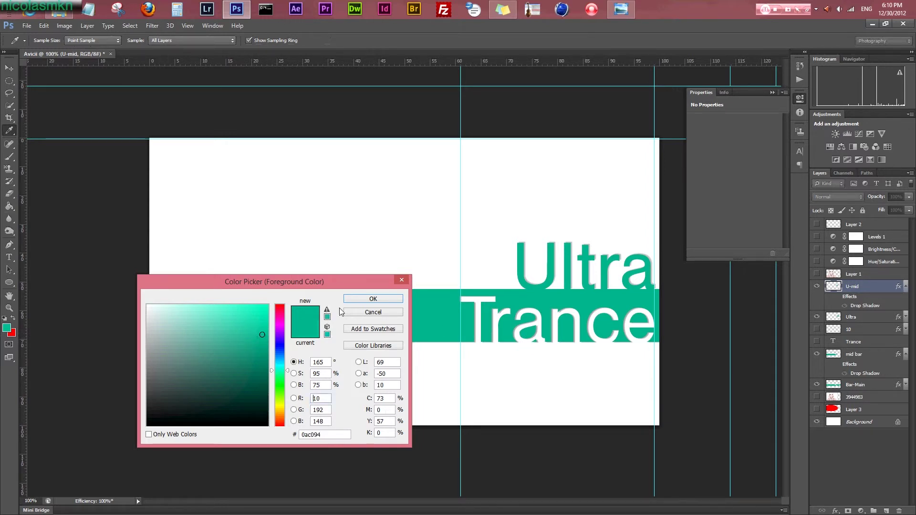
pyautogui.moveTo(264, 328); pyautogui.dragTo(265, 333)
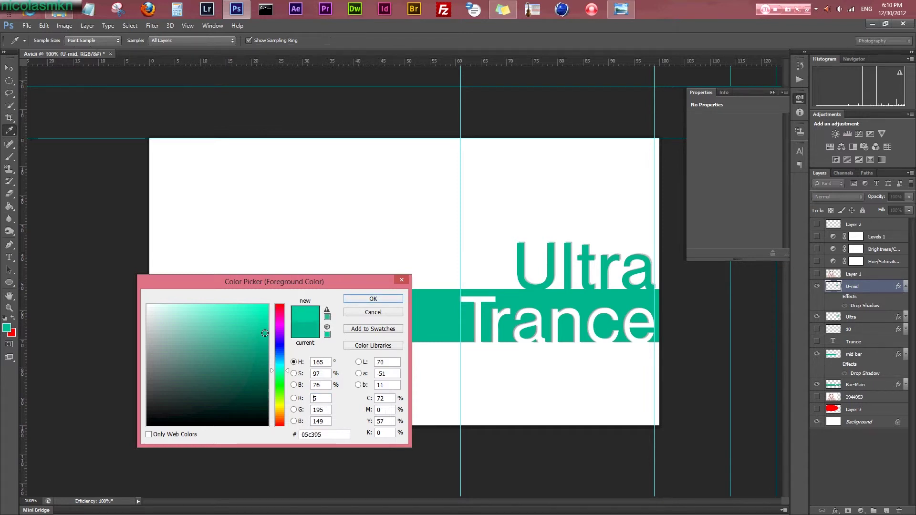
pyautogui.click(362, 300)
# Fill the mid bar layer with the brighter green using the Paint Bucket and select the Ultra layer
pyautogui.press('g')
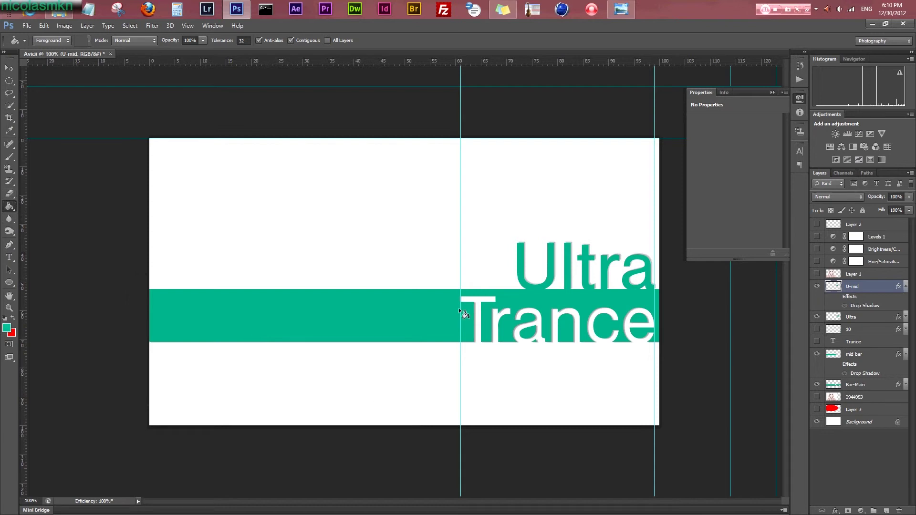
pyautogui.click(854, 354)
pyautogui.click(347, 327)
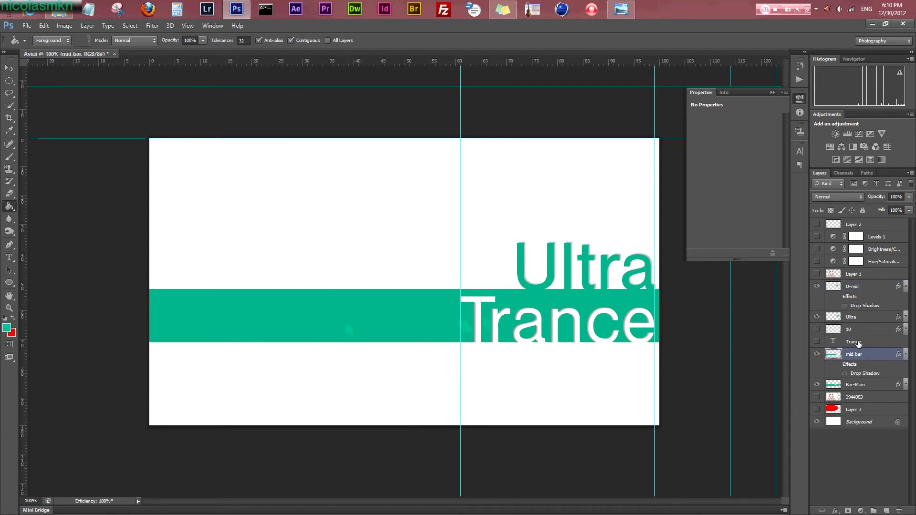
pyautogui.click(856, 321)
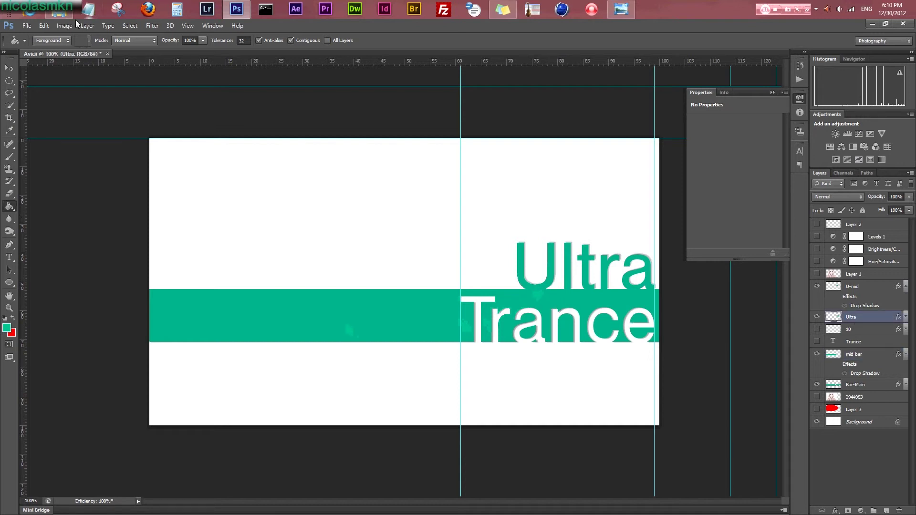
# Undo the Paint Bucket fills, stepping back until the bar has its original green
pyautogui.click(51, 28)
pyautogui.click(72, 34)
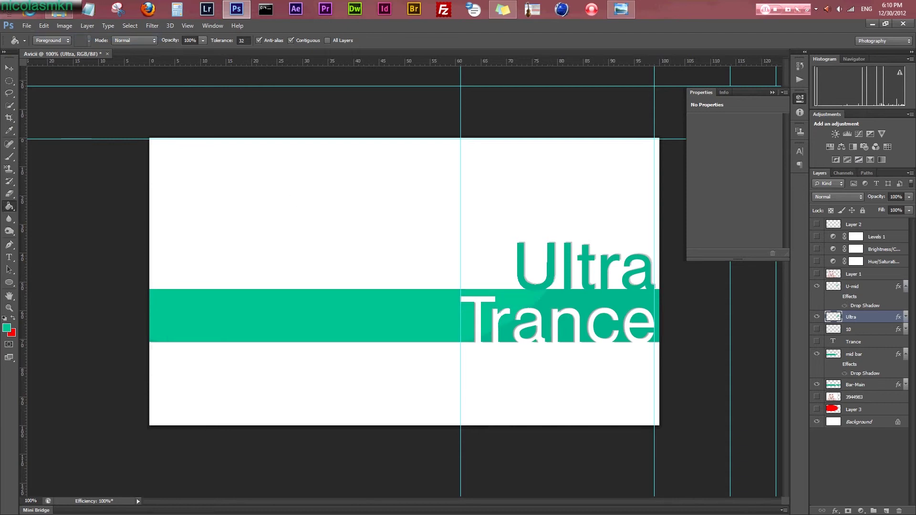
pyautogui.click(42, 27)
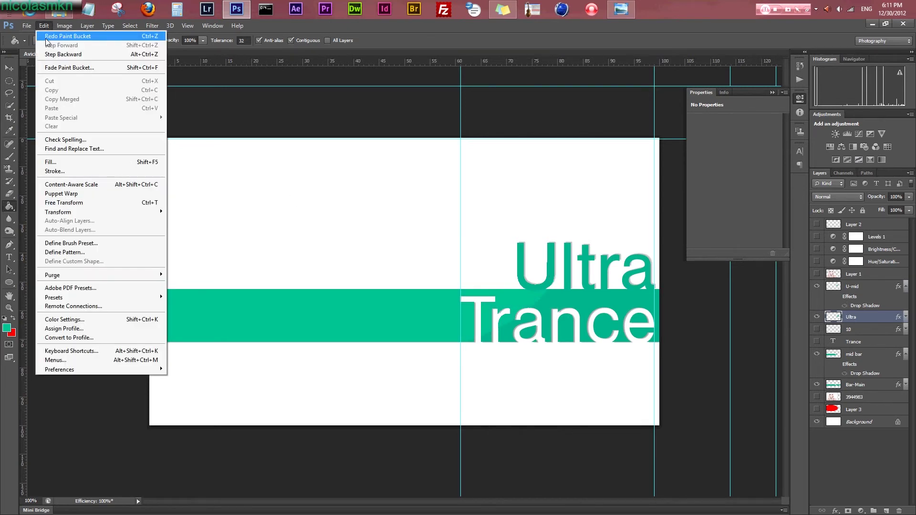
pyautogui.click(46, 40)
pyautogui.click(43, 26)
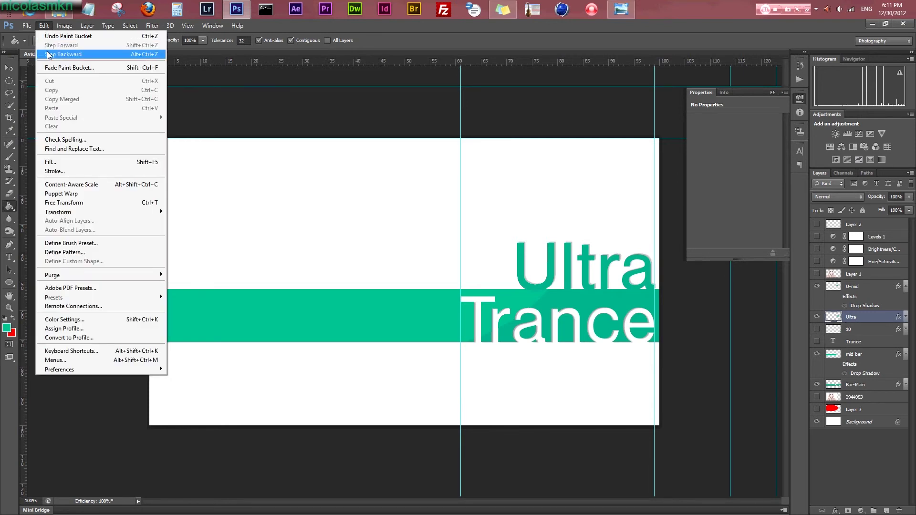
pyautogui.click(47, 55)
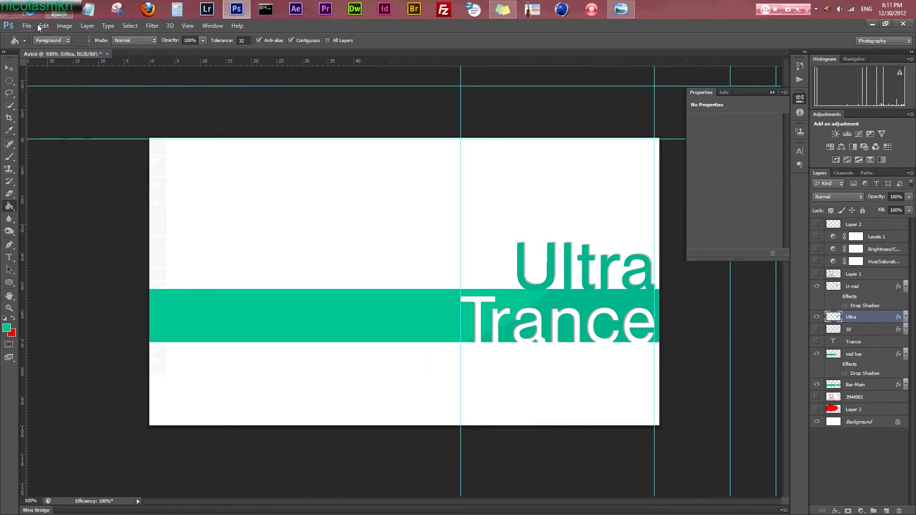
pyautogui.hotkey('ctrl', 'alt', 'z')
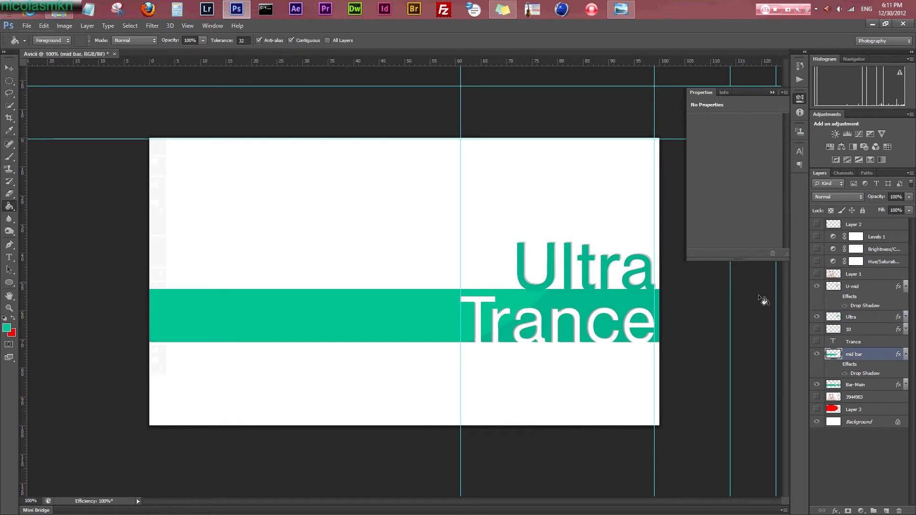
pyautogui.hotkey('ctrl', 'alt', 'z')
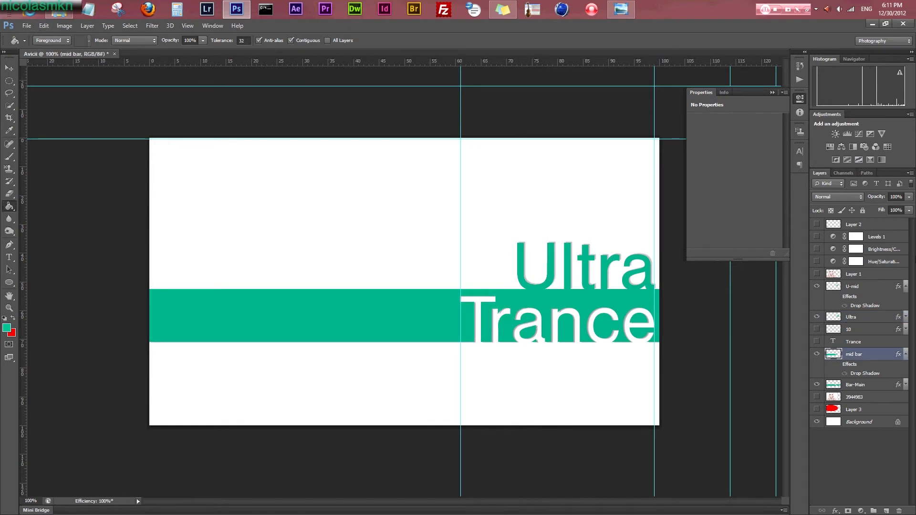
# Fill the mid bar layer and the U-mid layer with the brighter green using the Paint Bucket
pyautogui.click(393, 324)
pyautogui.click(859, 287)
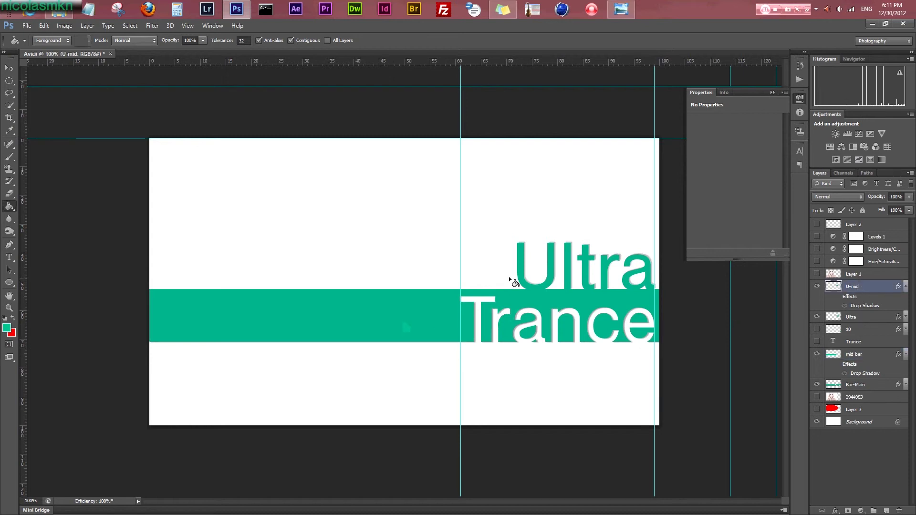
pyautogui.click(520, 267)
# Set the blend mode of both the U-mid and mid bar layers to Soft Light
pyautogui.click(849, 196)
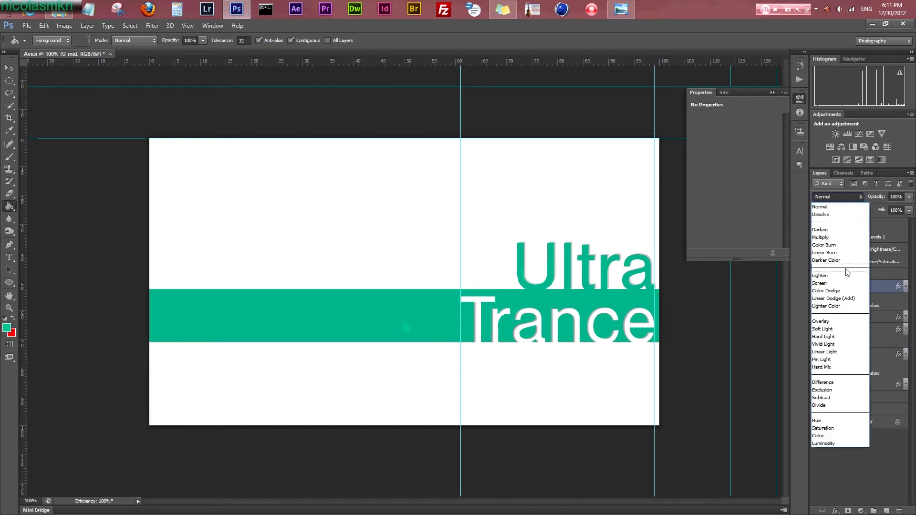
pyautogui.click(829, 329)
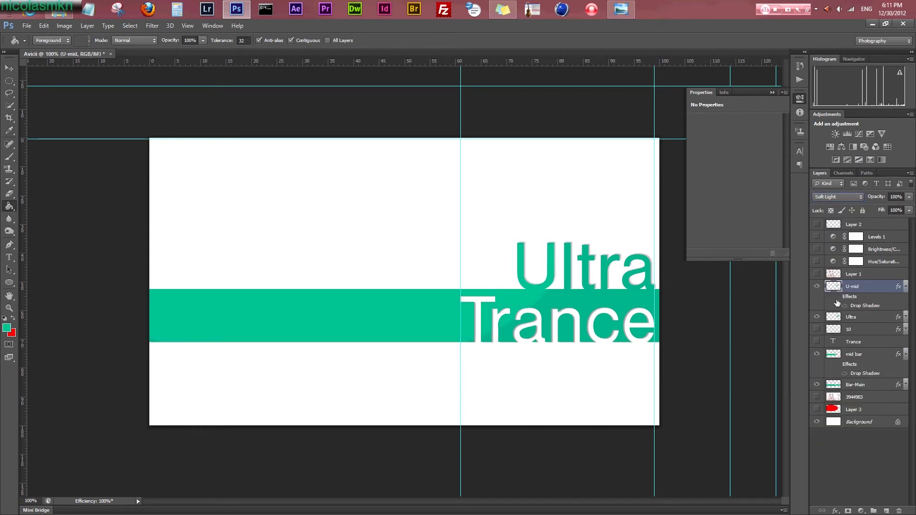
pyautogui.click(853, 316)
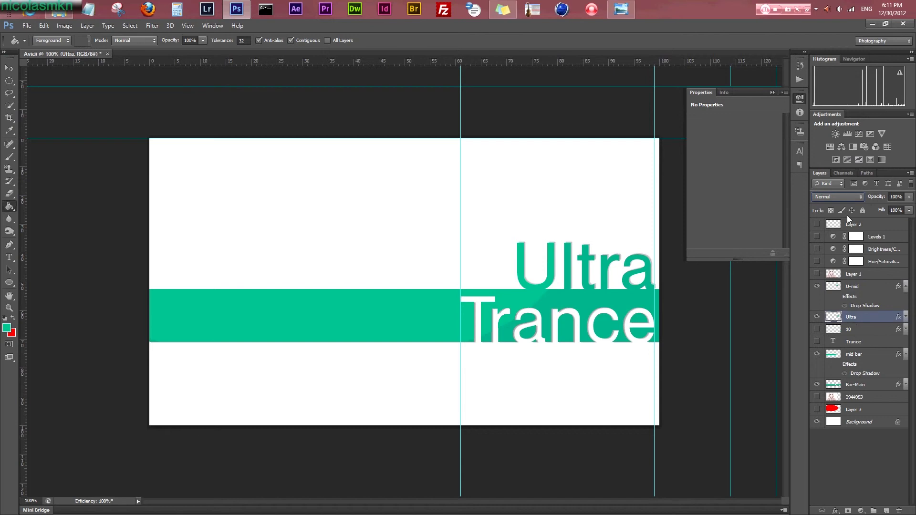
pyautogui.click(866, 355)
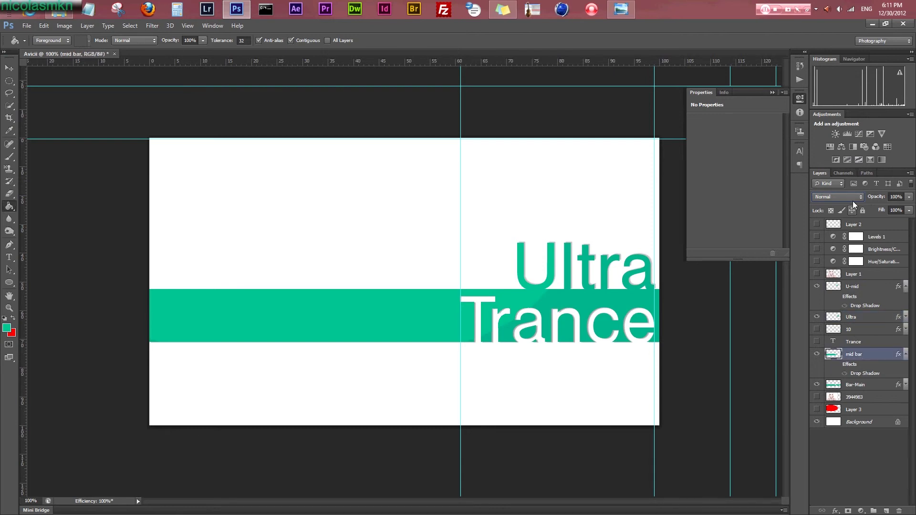
pyautogui.click(852, 199)
pyautogui.click(822, 329)
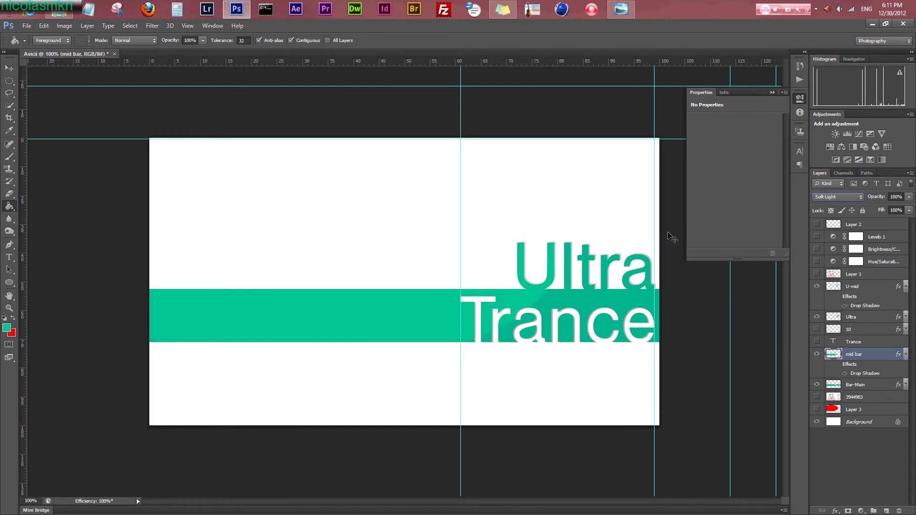
# Try to merge U-mid with the Ultra layer and give the merged layer the Soft Light blend mode
pyautogui.hotkey('ctrl', '+')
pyautogui.hscroll(5, 671, 233)
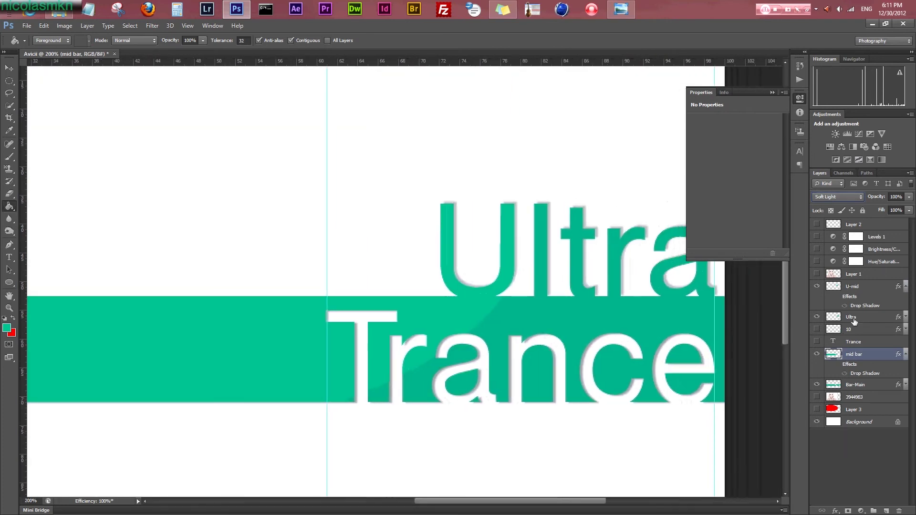
pyautogui.click(853, 286)
pyautogui.click(817, 354)
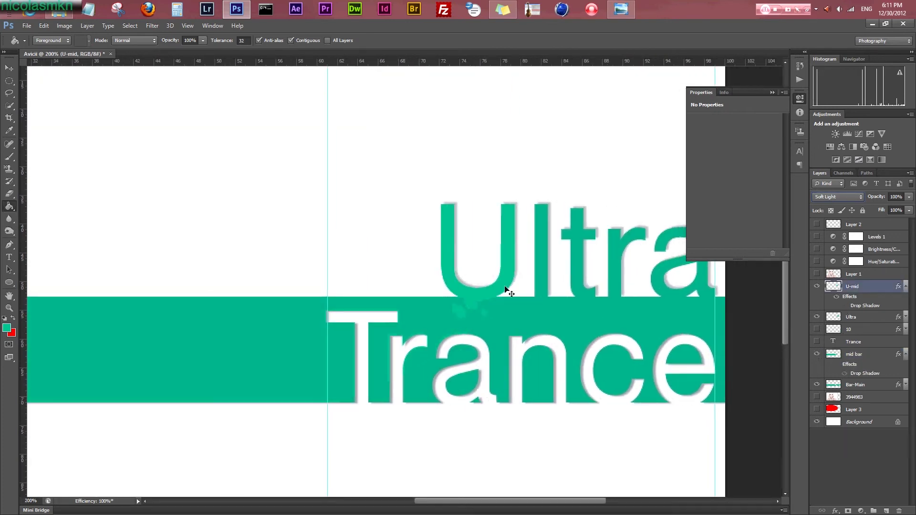
pyautogui.hotkey('ctrl', '+')
pyautogui.keyDown('ctrl'); pyautogui.click(854, 317); pyautogui.keyUp('ctrl')
pyautogui.rightClick(842, 295)
pyautogui.press('Escape')
pyautogui.click(838, 197)
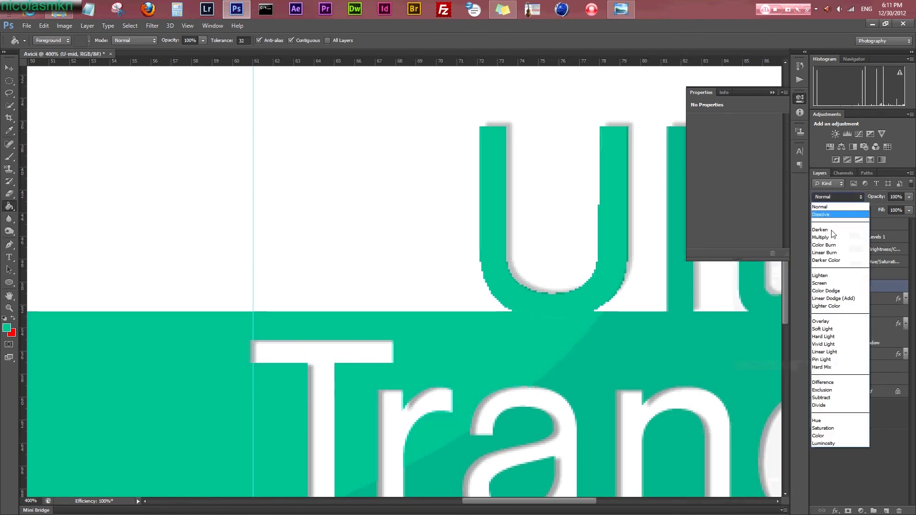
pyautogui.click(840, 331)
# Undo the merge of U-mid with Ultra and the related blend mode change
pyautogui.hotkey('ctrl', 'alt', 'z')
pyautogui.hotkey('ctrl', 'alt', 'z')
pyautogui.hotkey('ctrl', 'alt', 'z')
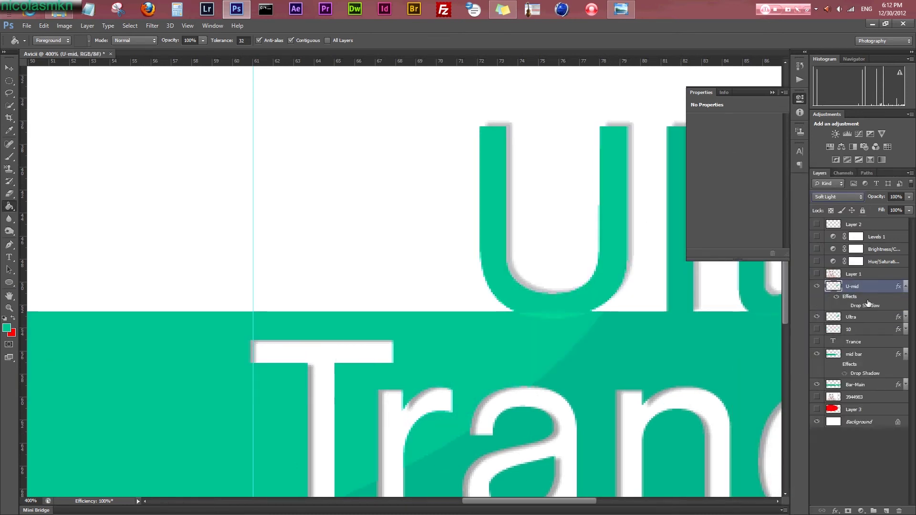
# Merge mid bar with U-mid and set the merged layer's blend mode to Soft Light
pyautogui.click(837, 196)
pyautogui.click(840, 331)
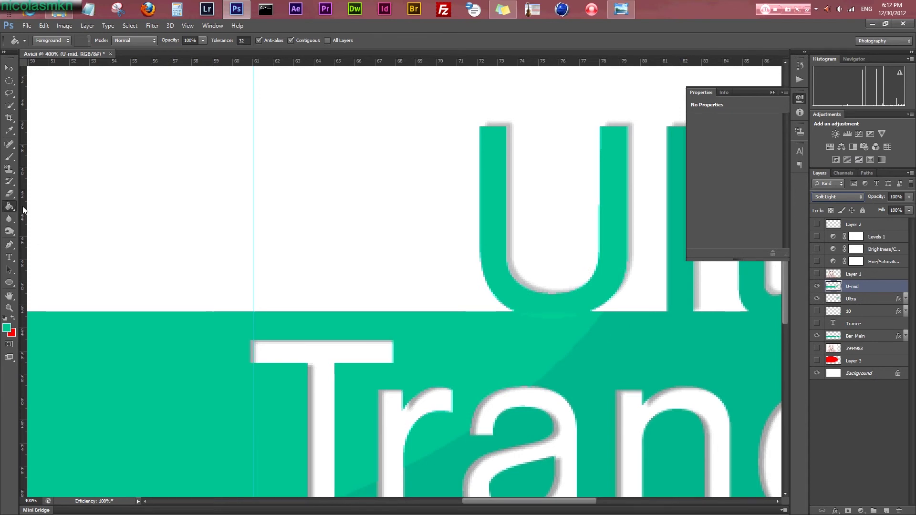
pyautogui.click(9, 156)
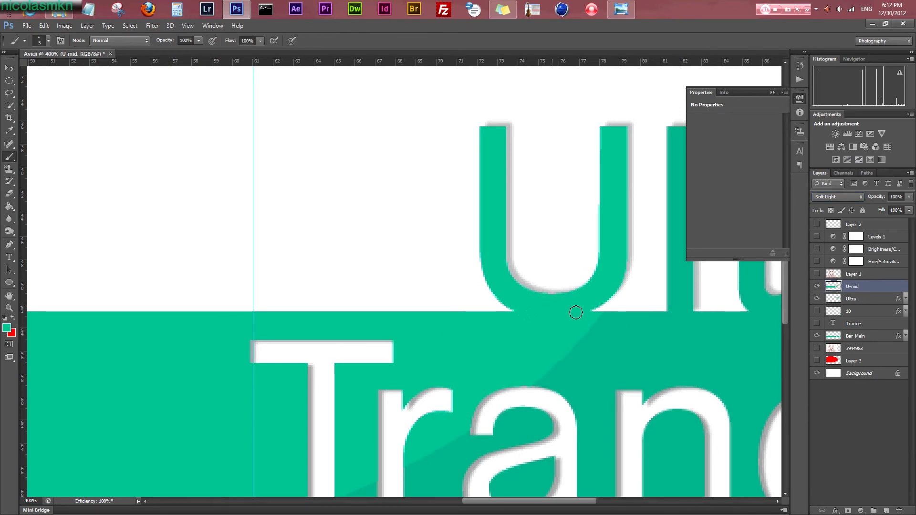
pyautogui.hotkey('ctrl', '-')
pyautogui.hotkey('alt', '[')
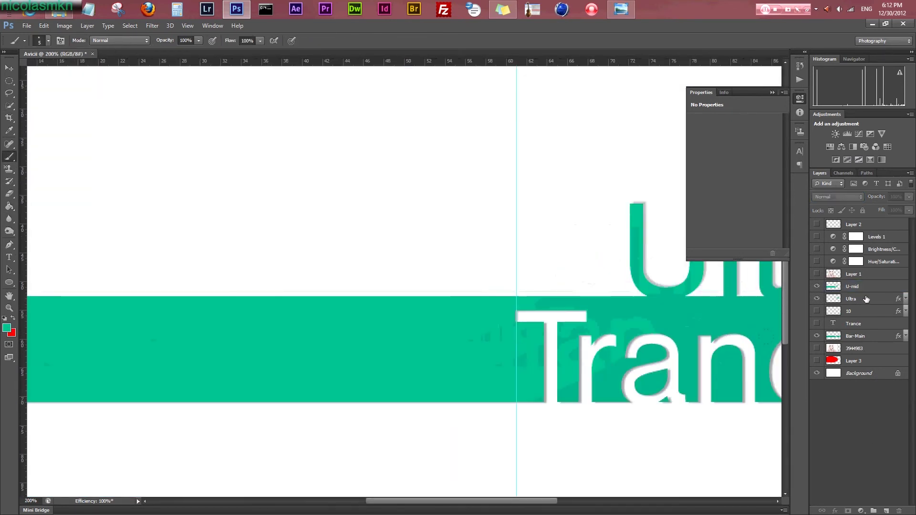
pyautogui.hscroll(3, 405, 282)
# Draw a wide elliptical selection over the Ultra text and set the foreground to a brighter green
pyautogui.press('m')
pyautogui.moveTo(201, 114)
pyautogui.mouseDown()
pyautogui.moveTo(611, 261)
pyautogui.moveTo(651, 258)
pyautogui.mouseUp()
pyautogui.press('g')
pyautogui.click(7, 328)
pyautogui.click(374, 298)
# Try a Paint Bucket fill inside the elliptical selection and undo it
pyautogui.click(382, 153)
pyautogui.click(45, 23)
pyautogui.click(62, 35)
# Copy the part of Ultra inside the elliptical selection to a new layer without the drop shadow
pyautogui.hotkey('ctrl', 'j')
pyautogui.rightClick(876, 299)
pyautogui.press('Escape')
# Adjust the blend mode of the new Ultra piece and lower the opacity of U-mid to 40%
pyautogui.click(837, 196)
pyautogui.click(840, 325)
pyautogui.moveTo(909, 197); pyautogui.dragTo(879, 209)
pyautogui.click(854, 287)
# Draw an elliptical selection across the upper half of the number 10
pyautogui.hotkey('ctrl', '-')
pyautogui.press('m')
pyautogui.moveTo(587, 356); pyautogui.dragTo(697, 369)
pyautogui.hotkey('ctrl', '+')
pyautogui.hscroll(10, 269, 284)
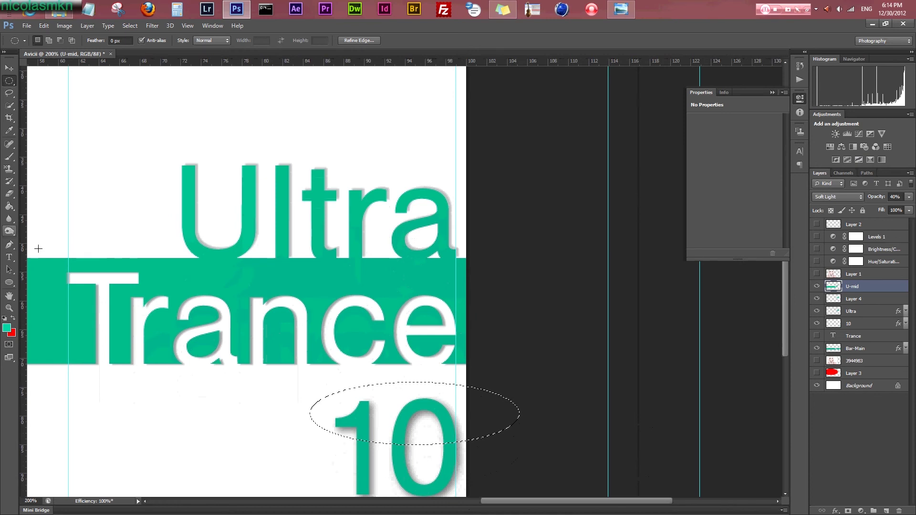
# Copy the selected upper half of the 10 layer to a new layer and clear the copy's layer style
pyautogui.click(878, 323)
pyautogui.hotkey('ctrl', 'j')
pyautogui.rightClick(886, 323)
pyautogui.click(784, 327)
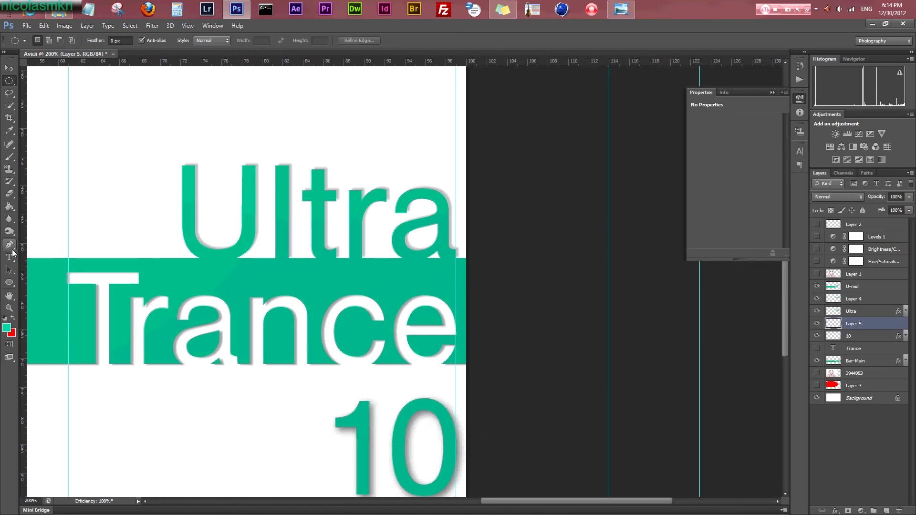
# Fill the copied upper half of the 10 with the lighter green and set its layer to Soft Light at 46% opacity
pyautogui.press('g')
pyautogui.click(366, 429)
pyautogui.click(838, 197)
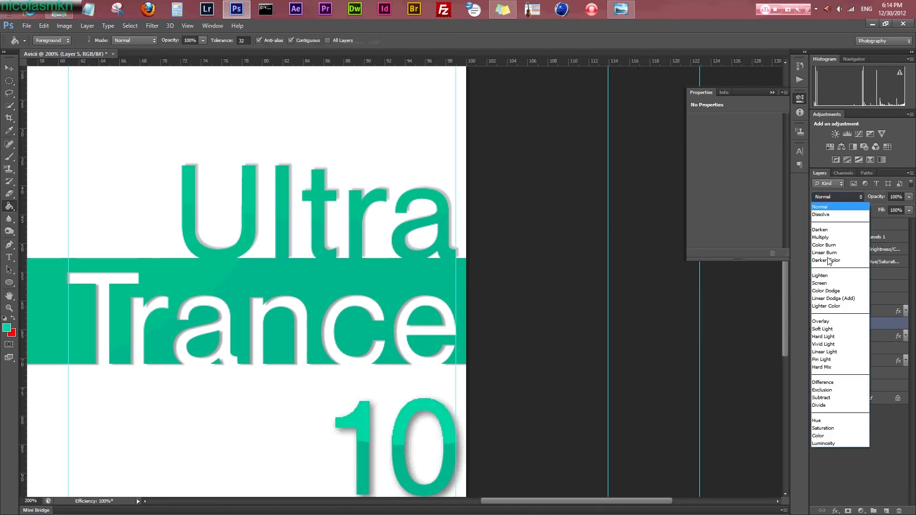
pyautogui.click(830, 328)
pyautogui.click(910, 197)
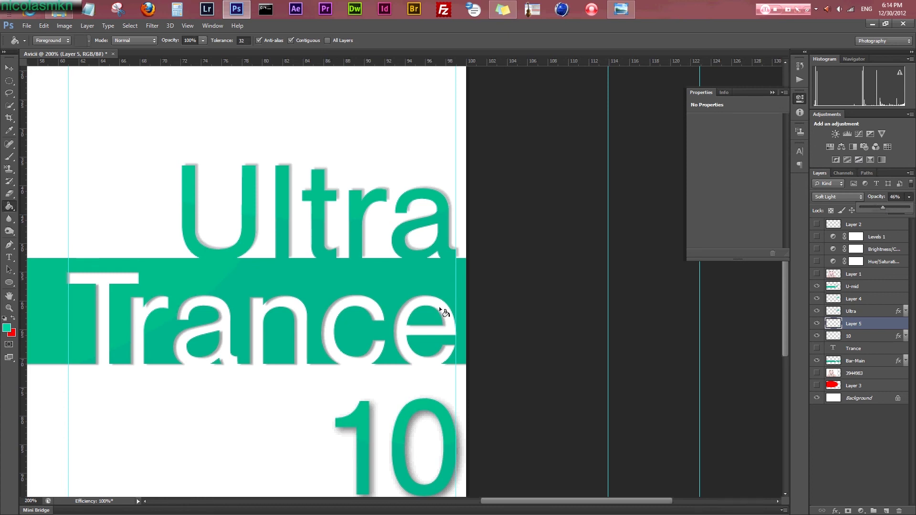
# Show the 3944983 photo, Layer 1, Layer 2 and the Hue/Saturation, Brightness/Contrast and Levels adjustment layers, leaving the Trance text layer hidden
pyautogui.hotkey('ctrl', '-')
pyautogui.hotkey('ctrl', '-')
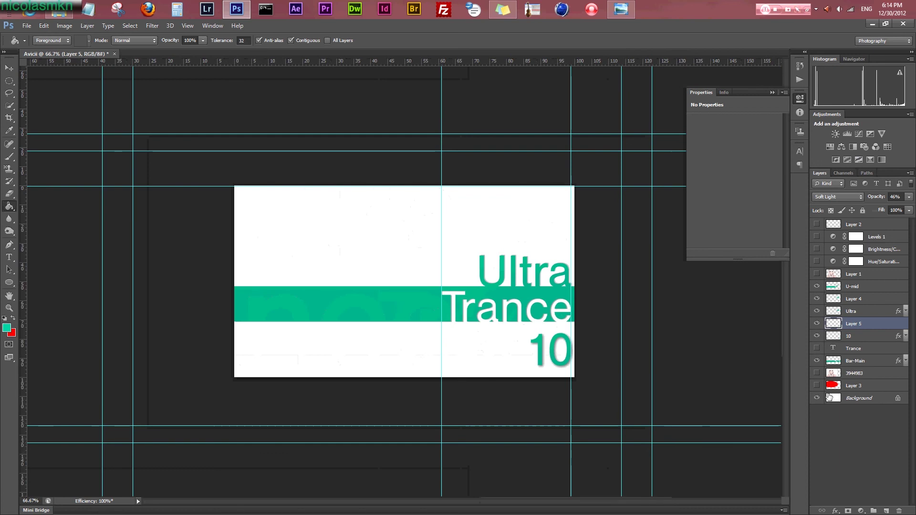
pyautogui.click(817, 348)
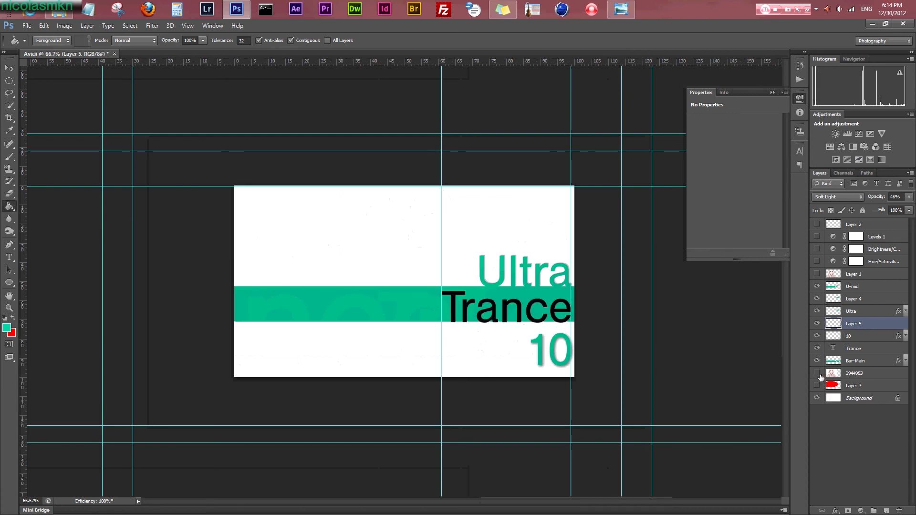
pyautogui.click(816, 373)
pyautogui.click(817, 348)
pyautogui.click(817, 249)
pyautogui.click(817, 237)
pyautogui.click(817, 224)
pyautogui.click(817, 262)
pyautogui.click(817, 274)
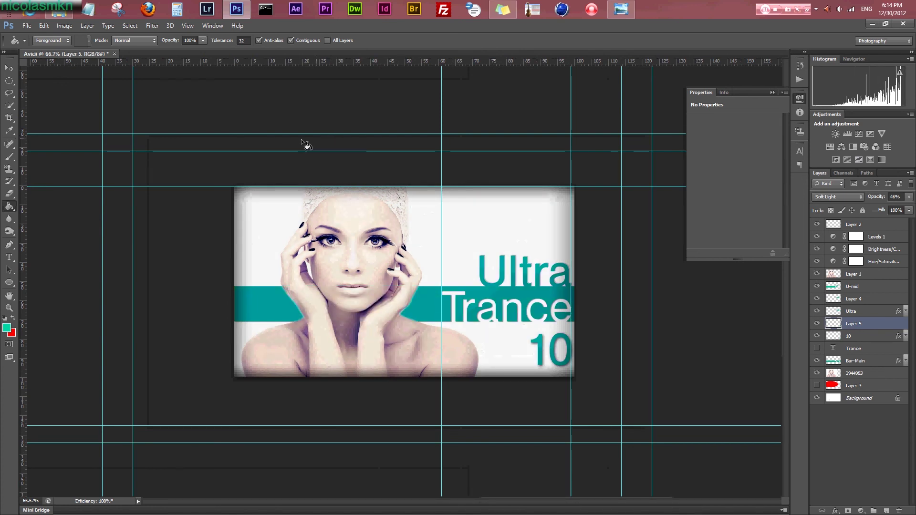
# Start saving the finished cover as a separate file with Save As
pyautogui.click(26, 26)
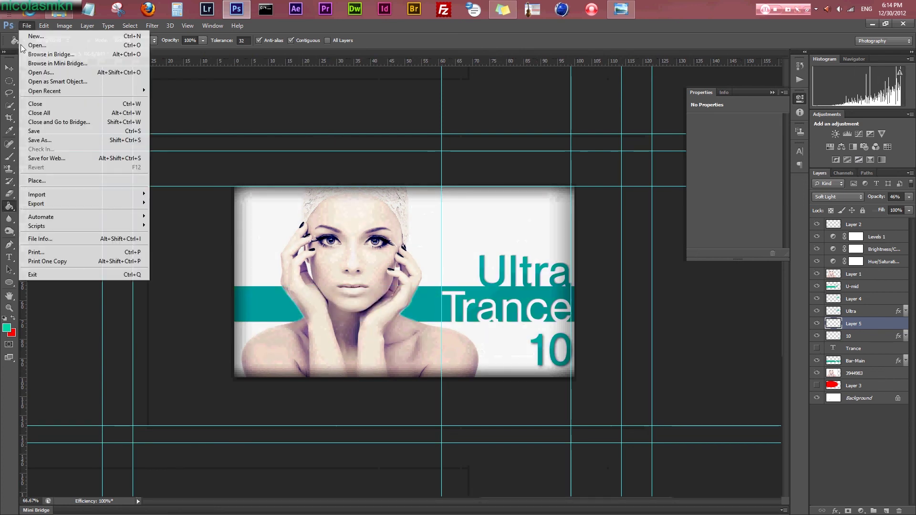
pyautogui.click(40, 141)
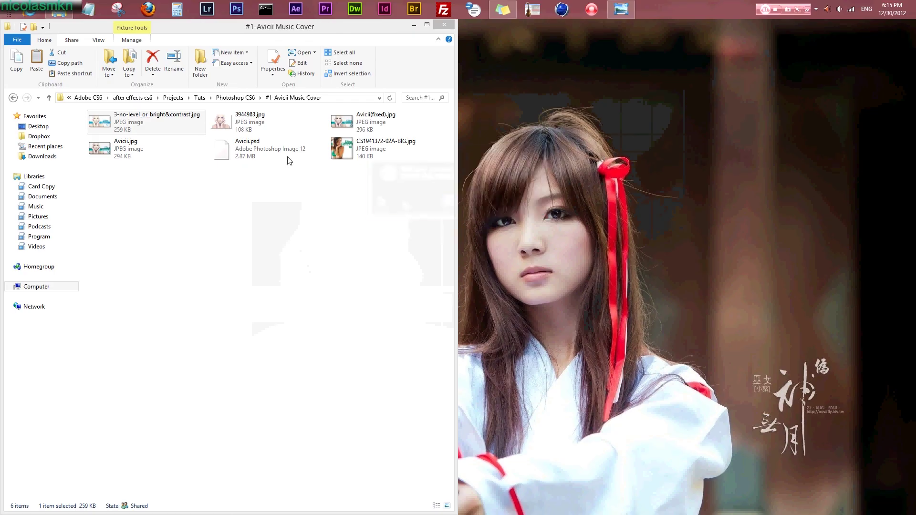
# Switch to the project folder, open 3-no-level_or_bright&contrast.jpg in Windows Photo Viewer and compare it with Avicii(fixed).jpg
pyautogui.doubleClick(149, 121)
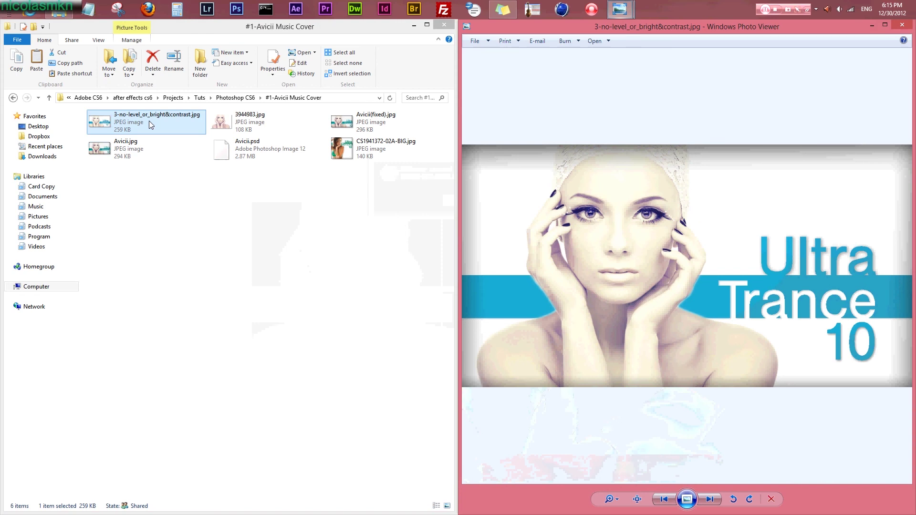
pyautogui.press('Right')
pyautogui.press('Right')
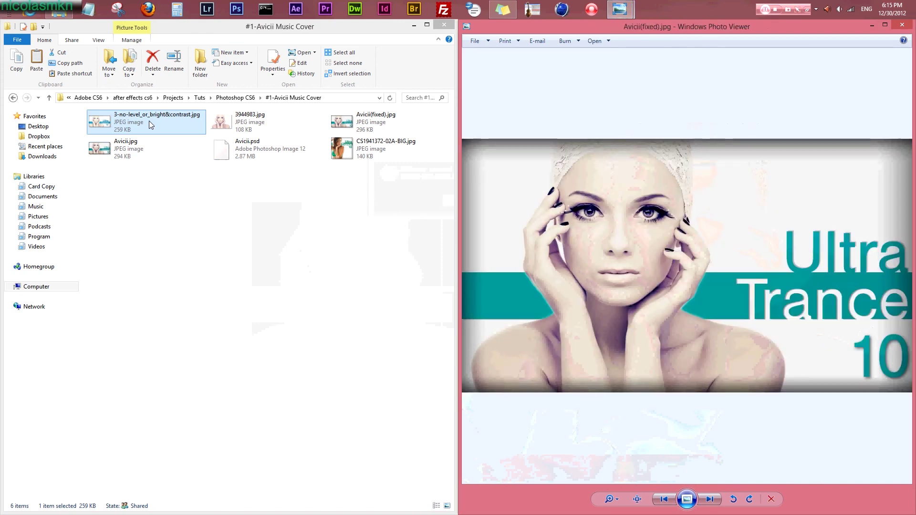
pyautogui.press('Right')
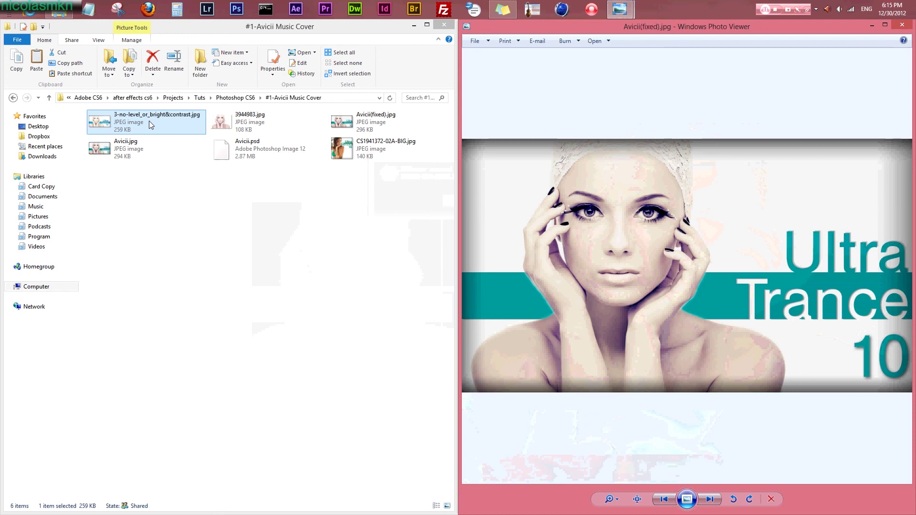